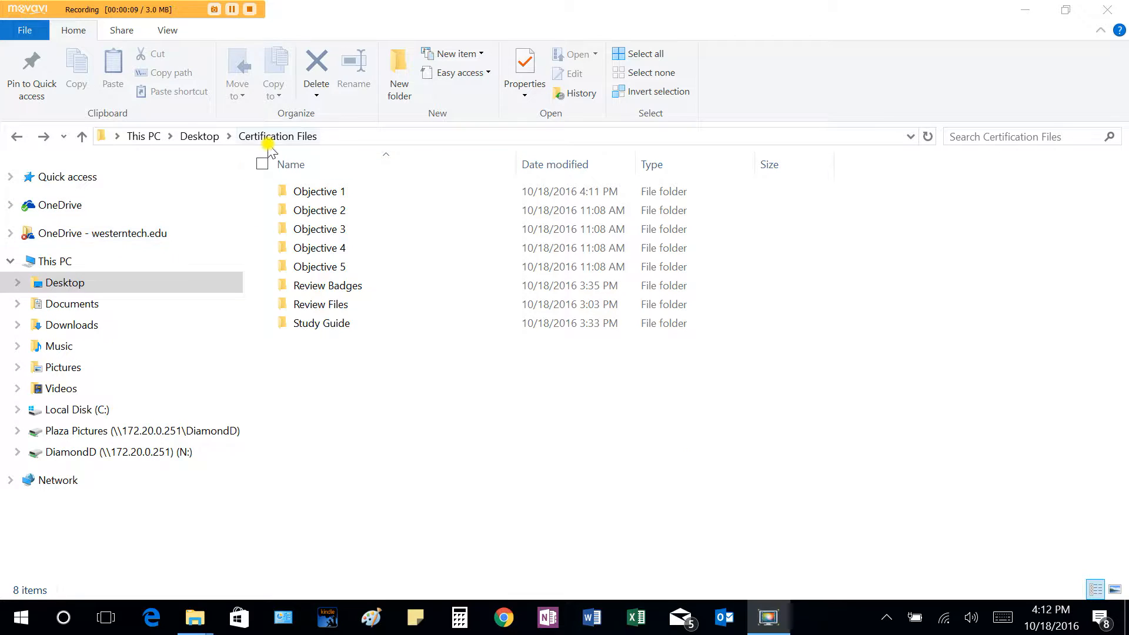
# Step: Open the Word_1-3a document from the Objective 1 folder
pyautogui.doubleClick(321, 191)
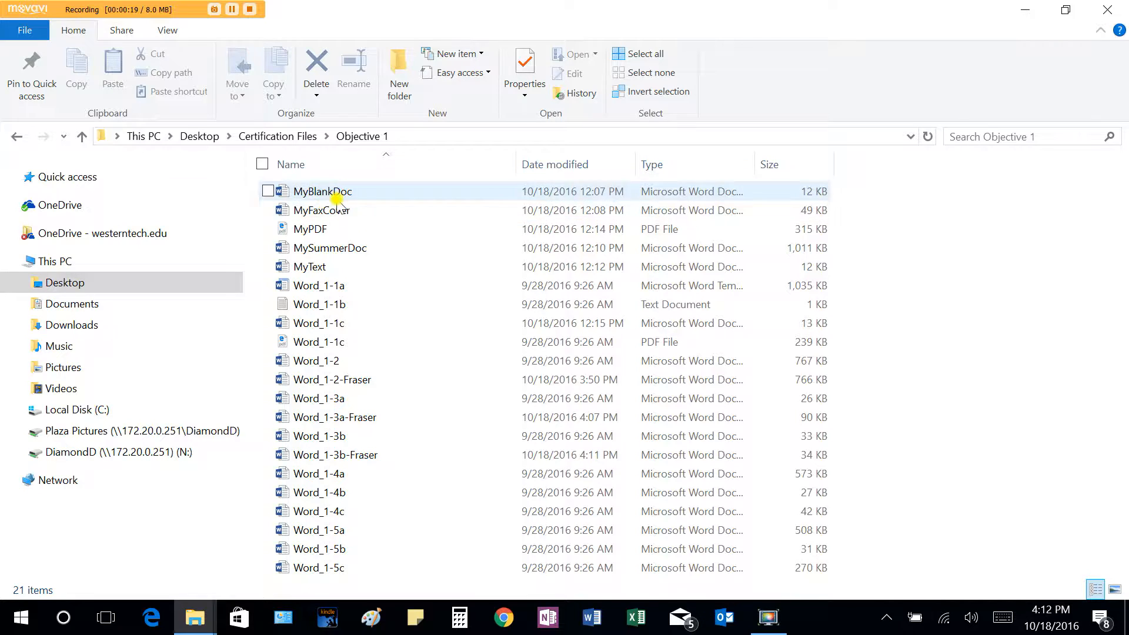
pyautogui.doubleClick(336, 401)
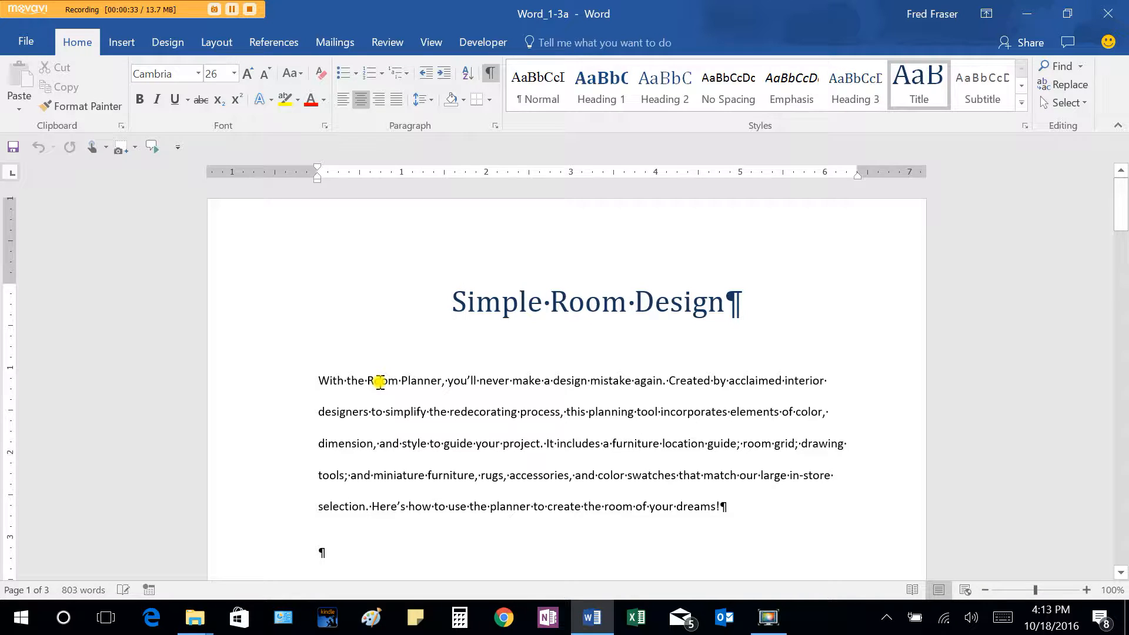
# Step: Format the text from "Take a look at how your home" through "ready for the next big step!" as three columns with 0.3" spacing
pyautogui.scroll(-1, 380, 383)
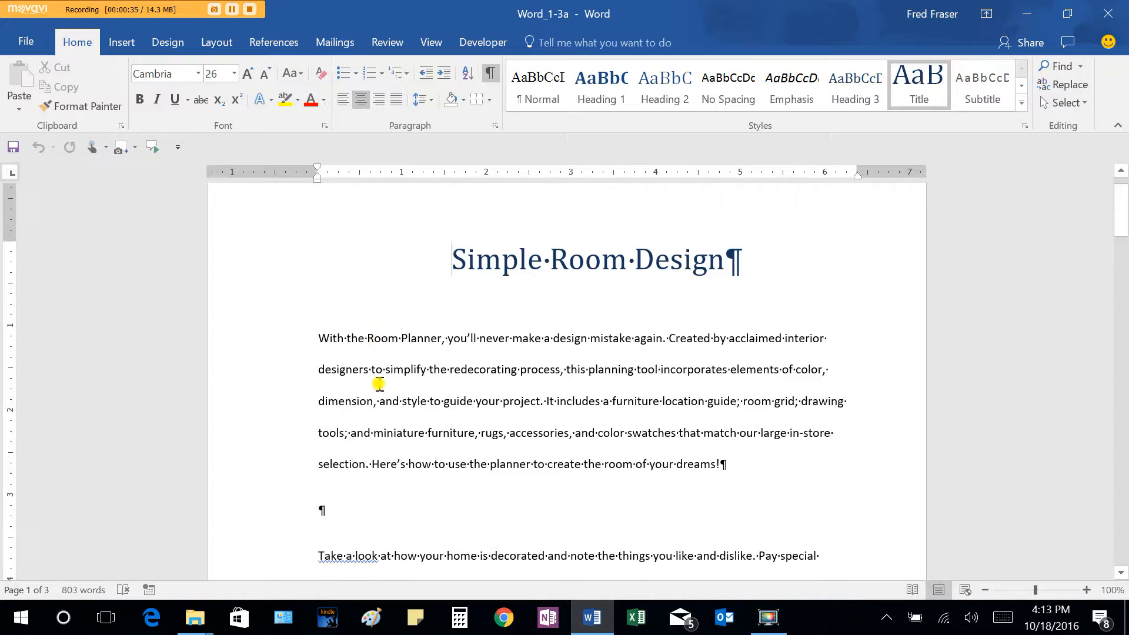
pyautogui.scroll(-3, 365, 379)
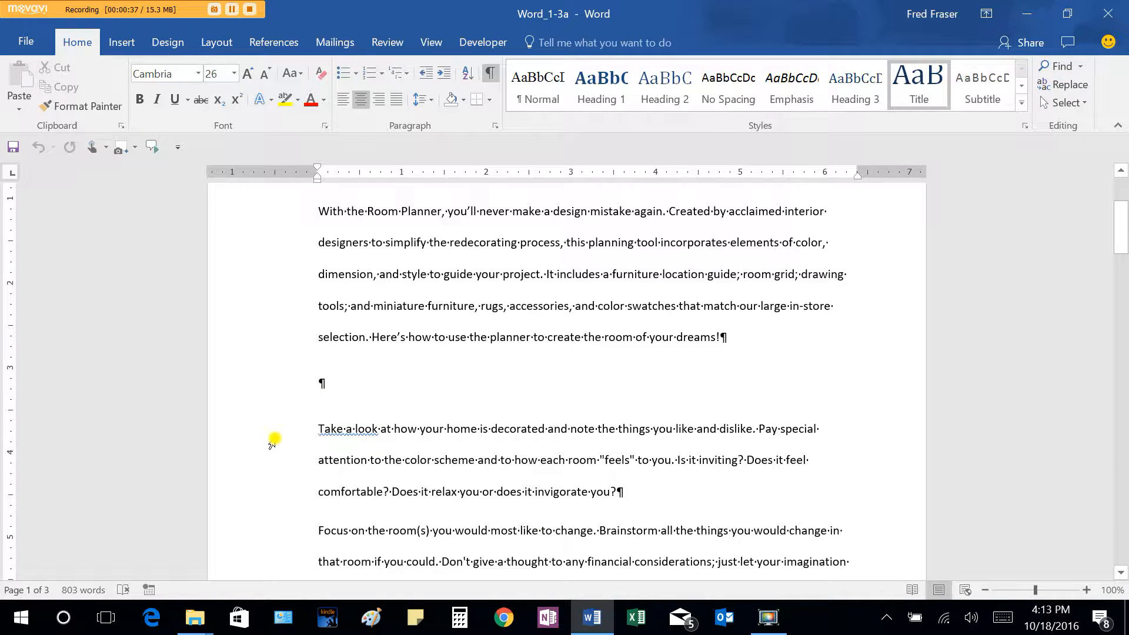
pyautogui.moveTo(278, 434); pyautogui.dragTo(384, 418)
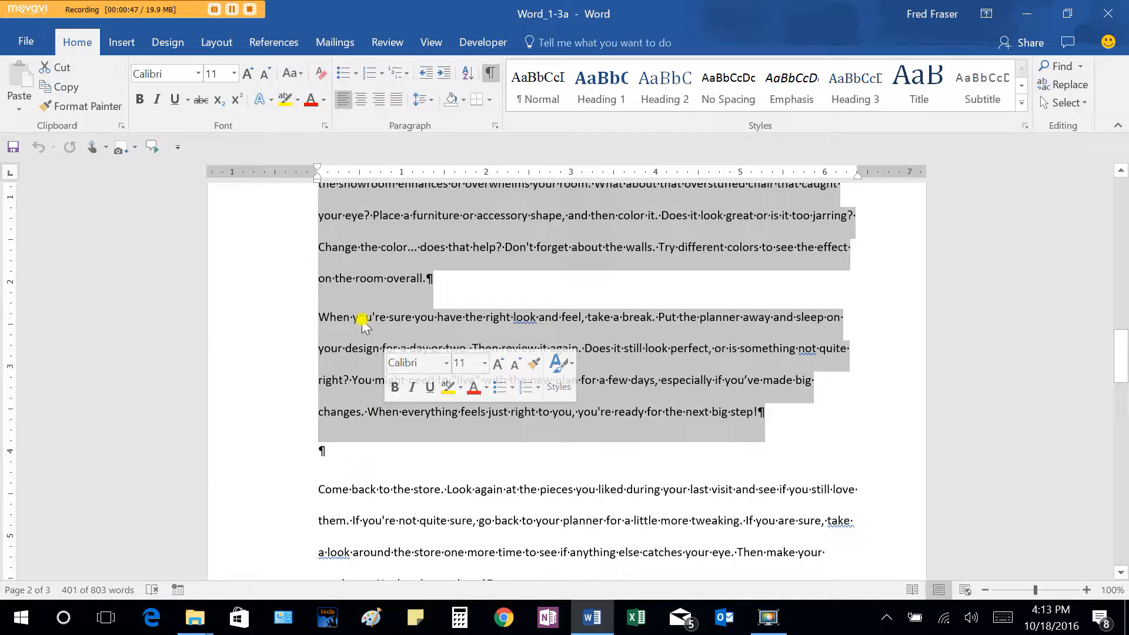
pyautogui.click(217, 47)
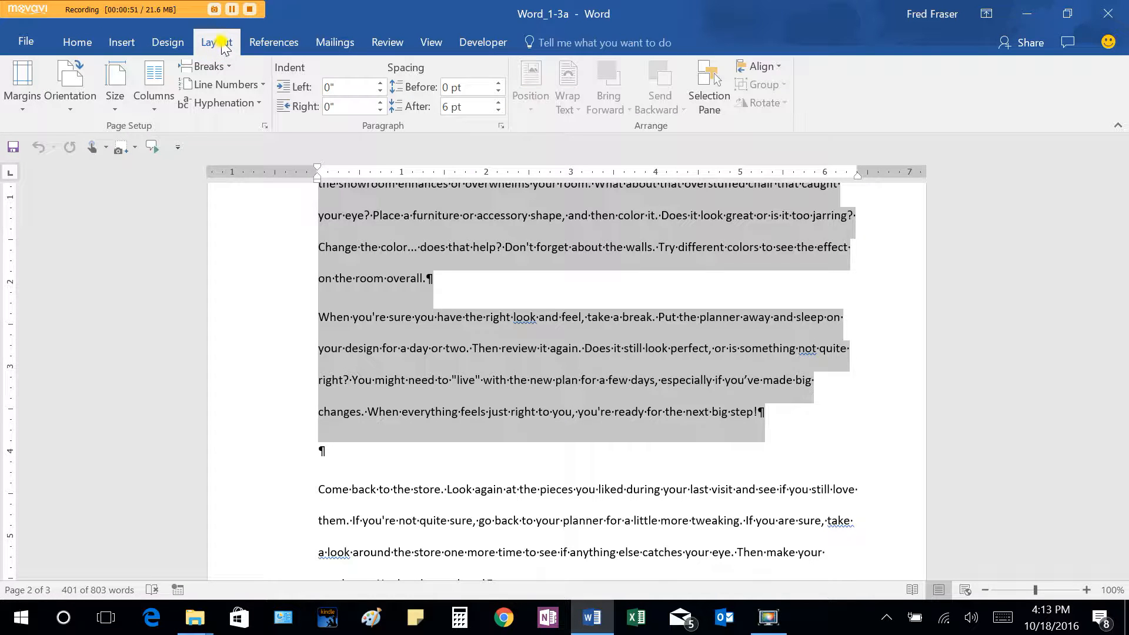
pyautogui.click(154, 103)
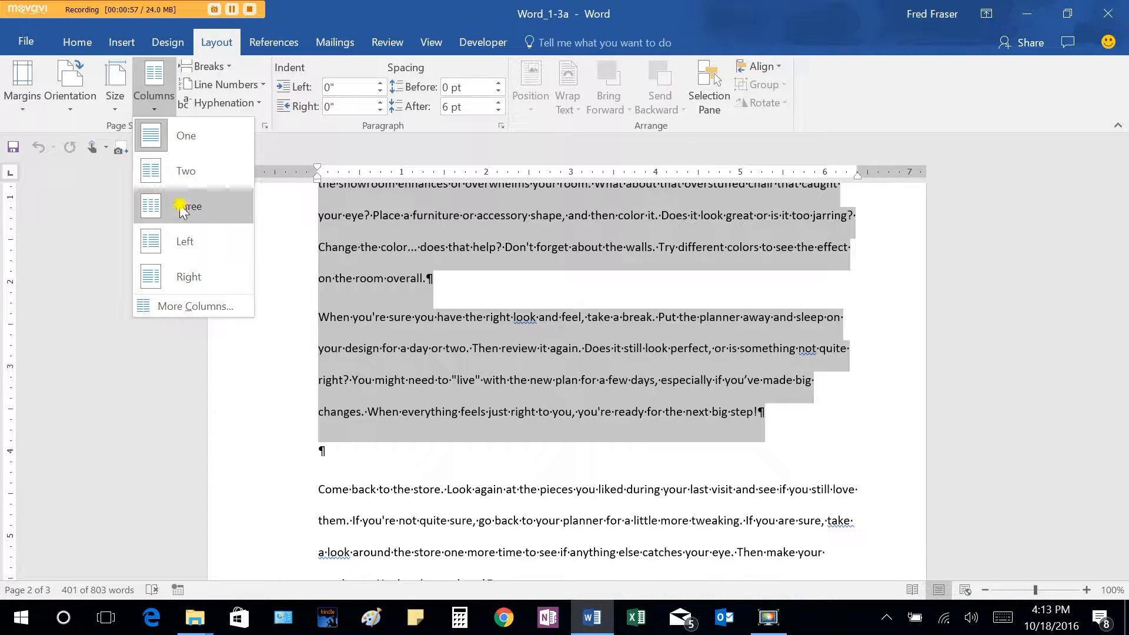
pyautogui.click(188, 307)
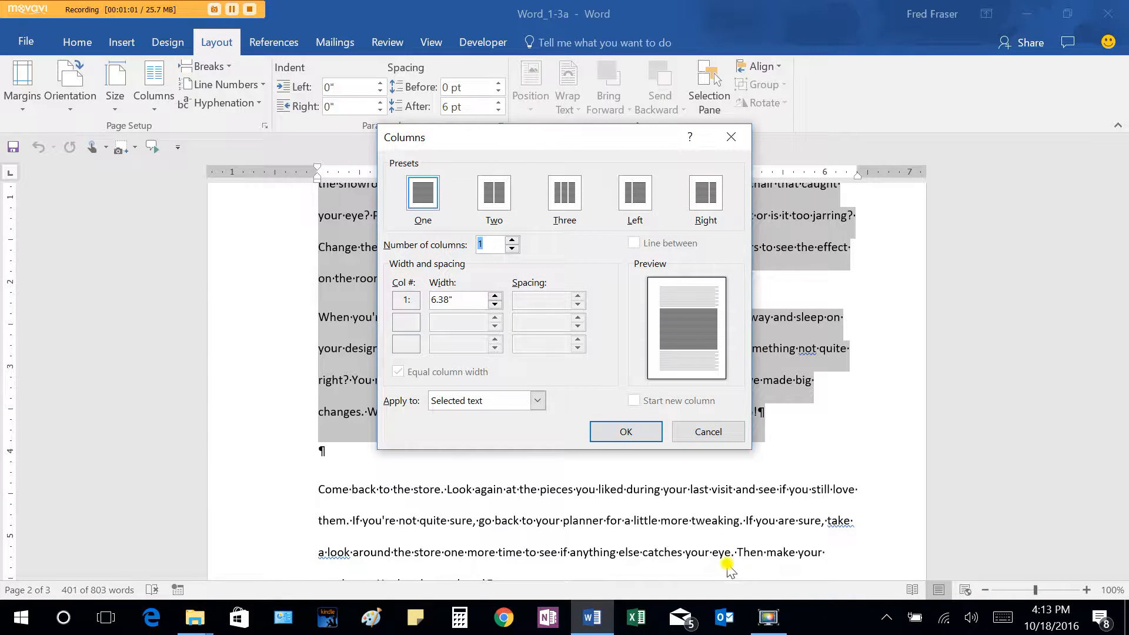
pyautogui.click(562, 194)
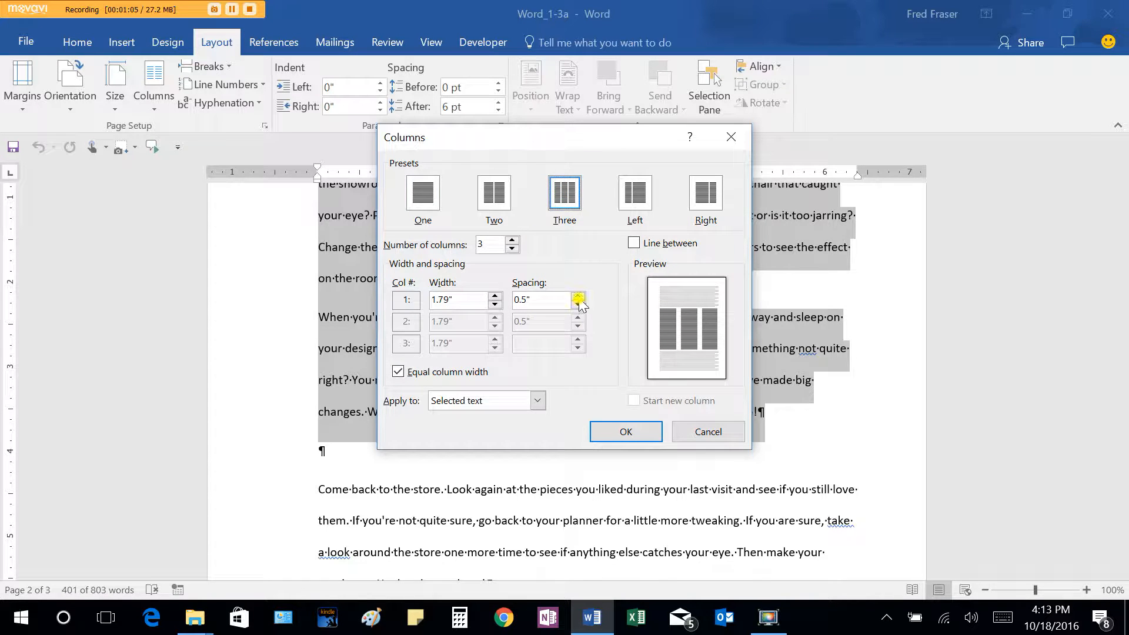
pyautogui.click(578, 305)
pyautogui.click(578, 304)
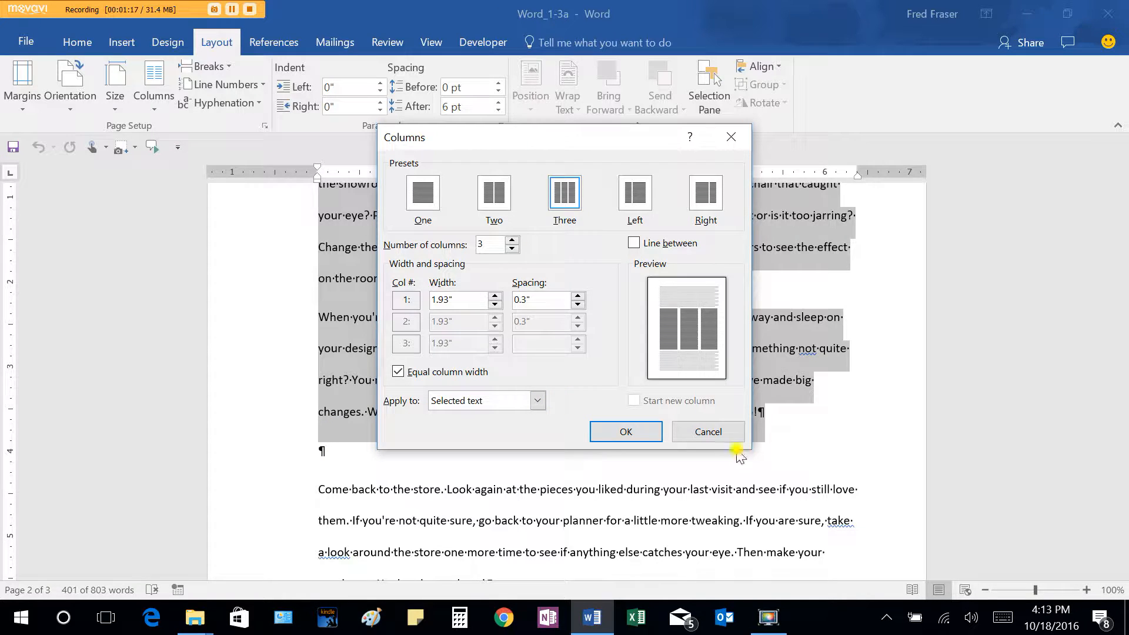
pyautogui.click(628, 434)
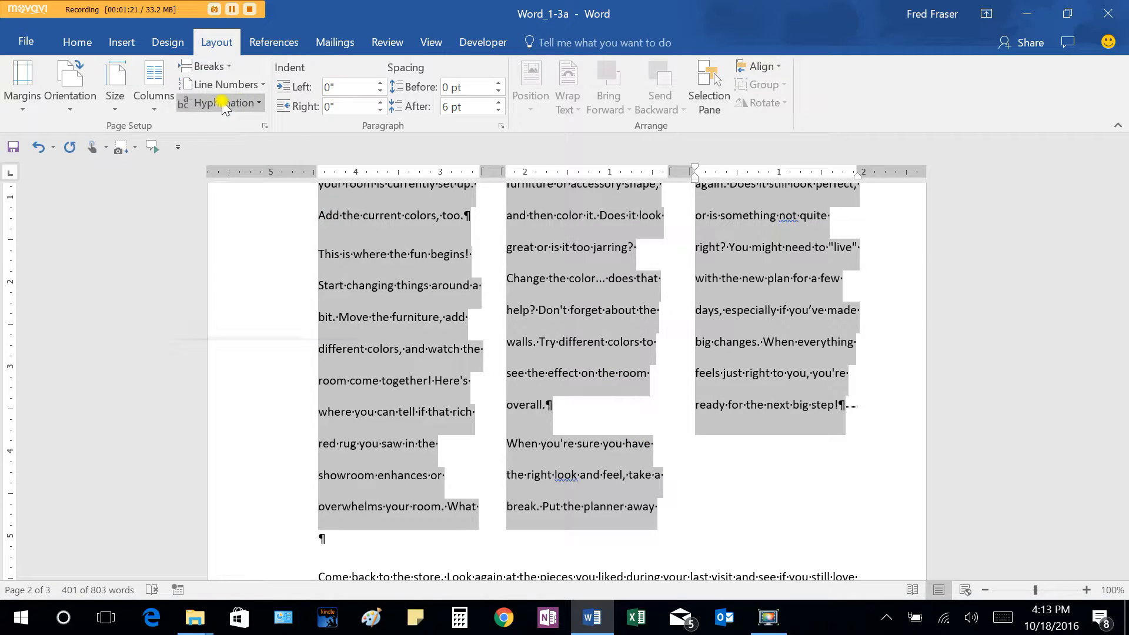
# Step: Turn on automatic hyphenation for the document and limit consecutive hyphens to 1
pyautogui.click(250, 104)
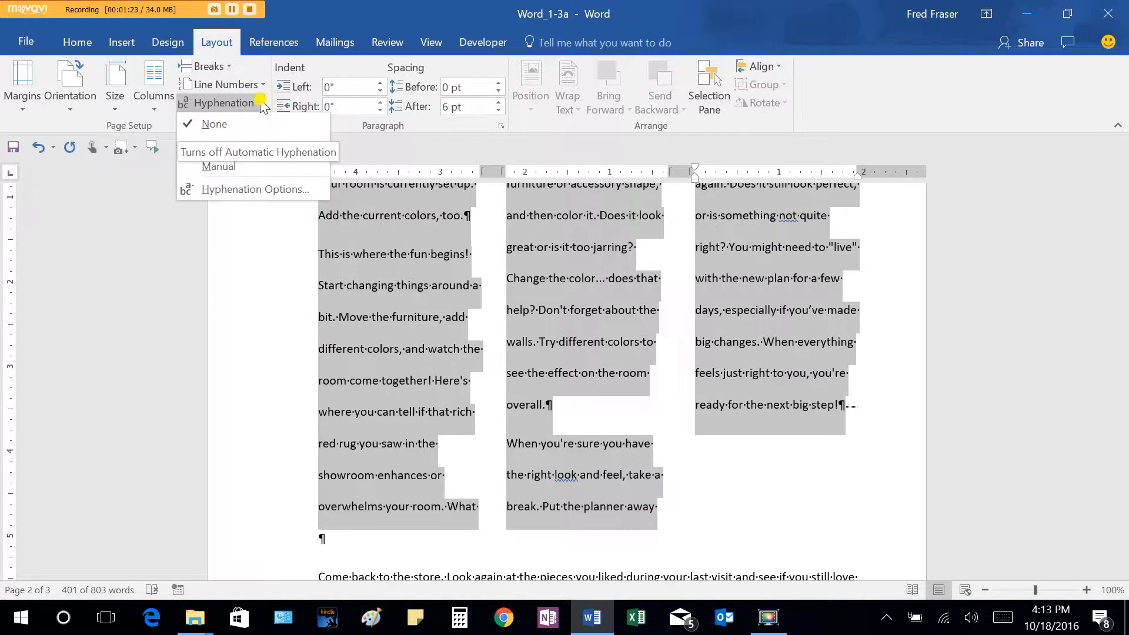
pyautogui.click(235, 190)
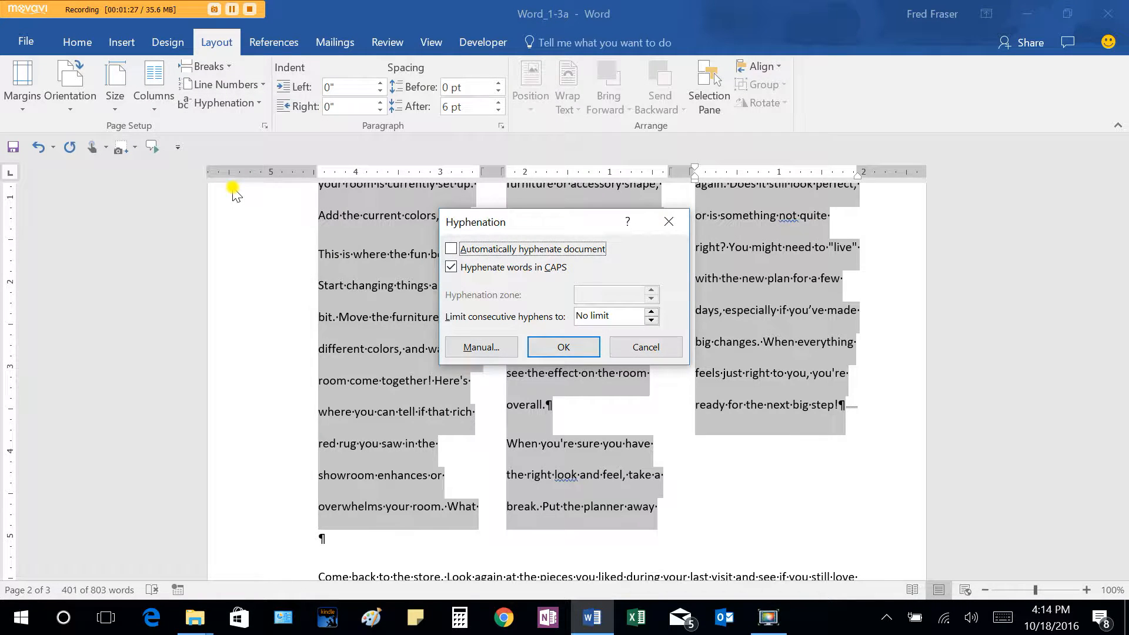
pyautogui.click(484, 250)
pyautogui.click(651, 311)
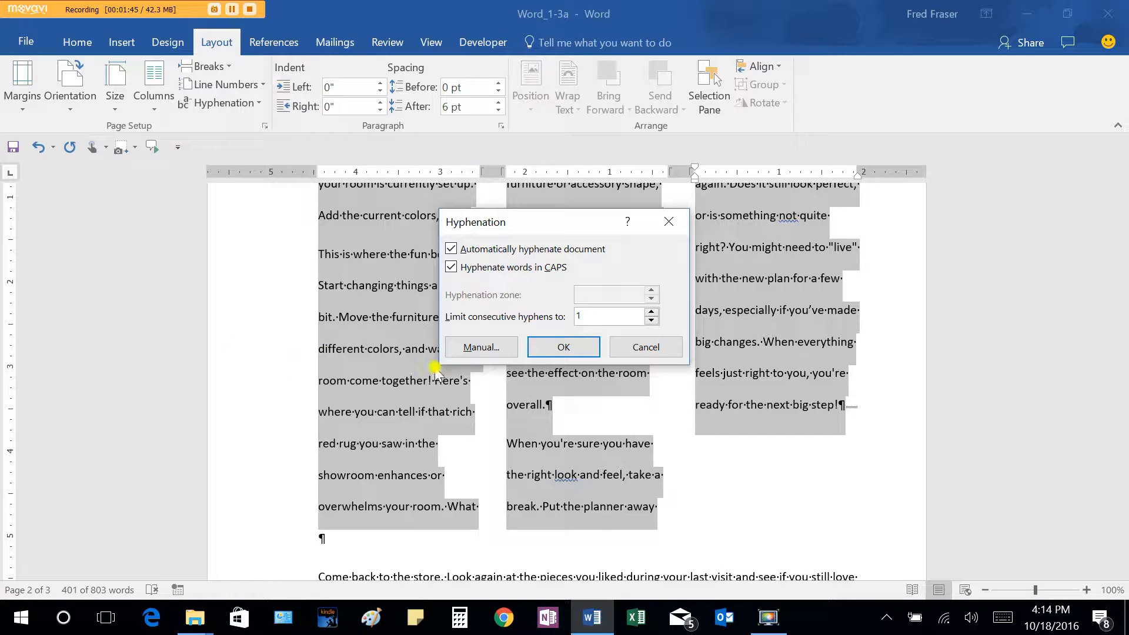
pyautogui.click(566, 347)
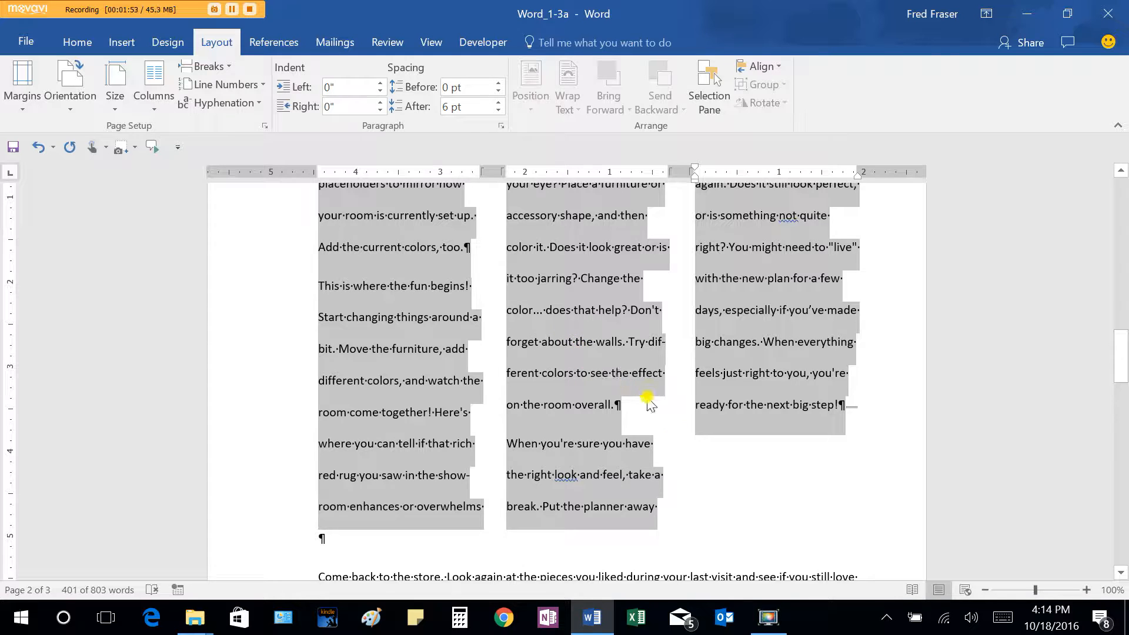
pyautogui.click(780, 573)
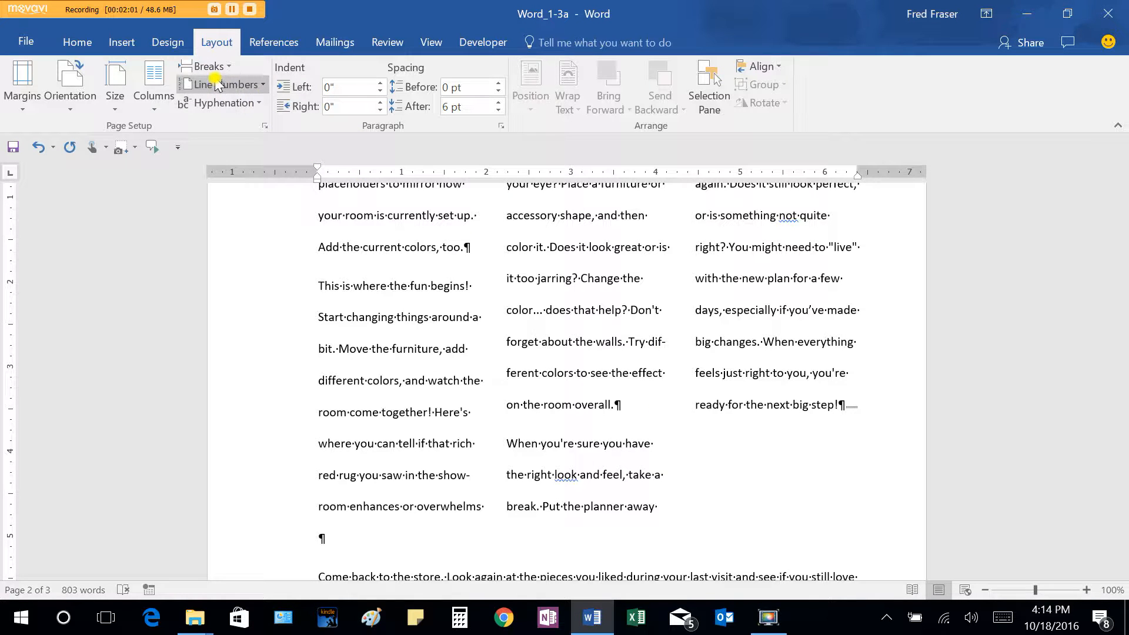
# Step: Apply the Facet theme to the document
pyautogui.click(175, 47)
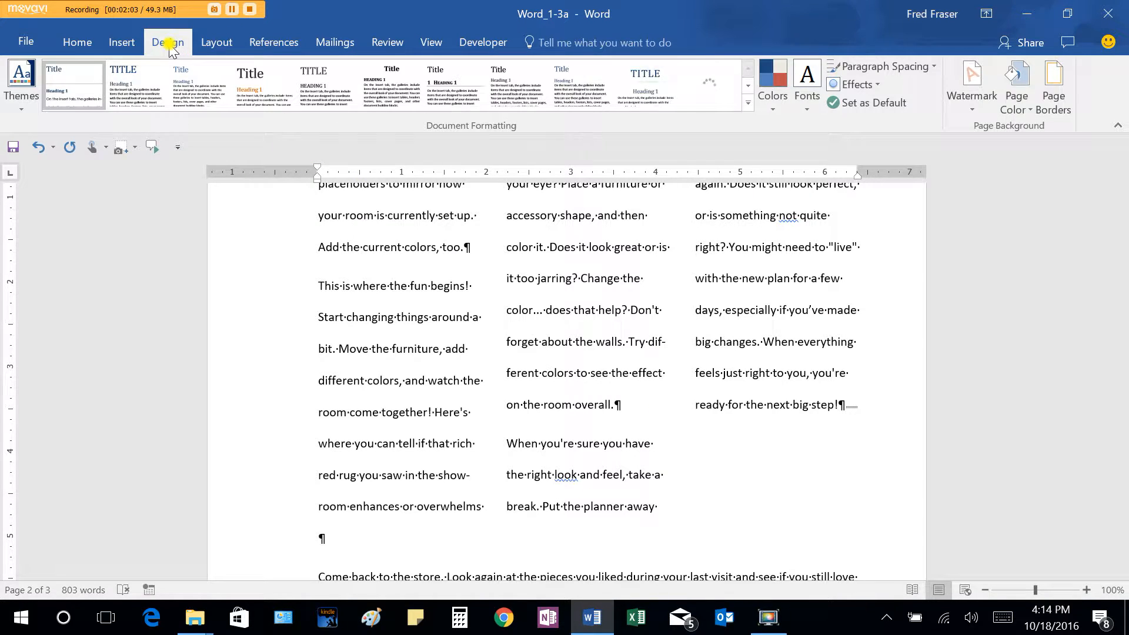
pyautogui.click(17, 105)
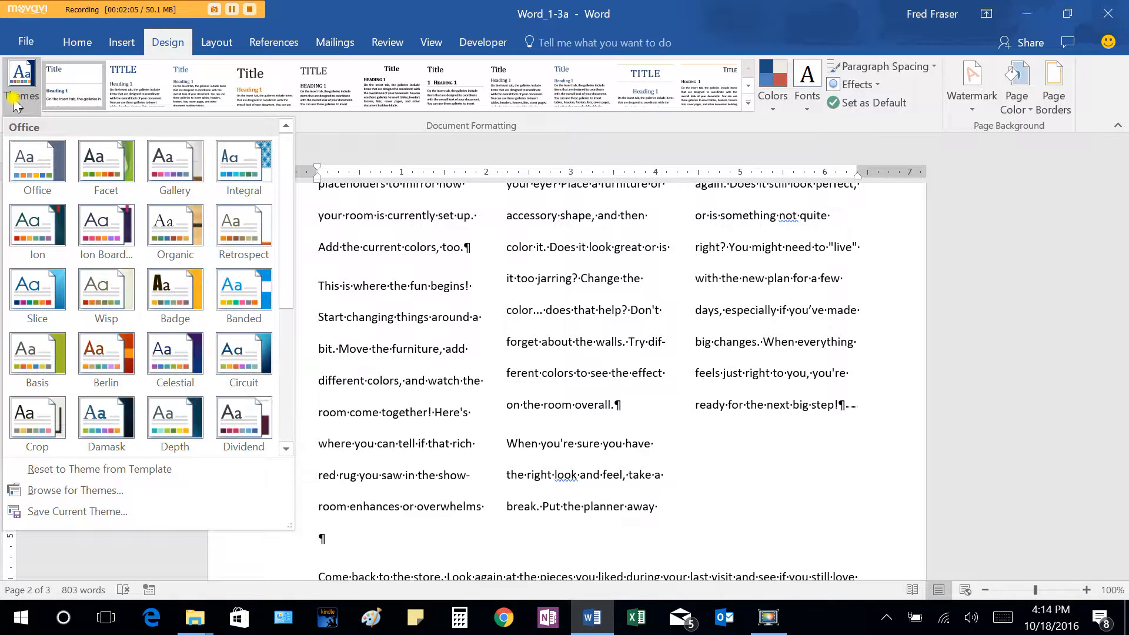
pyautogui.click(109, 164)
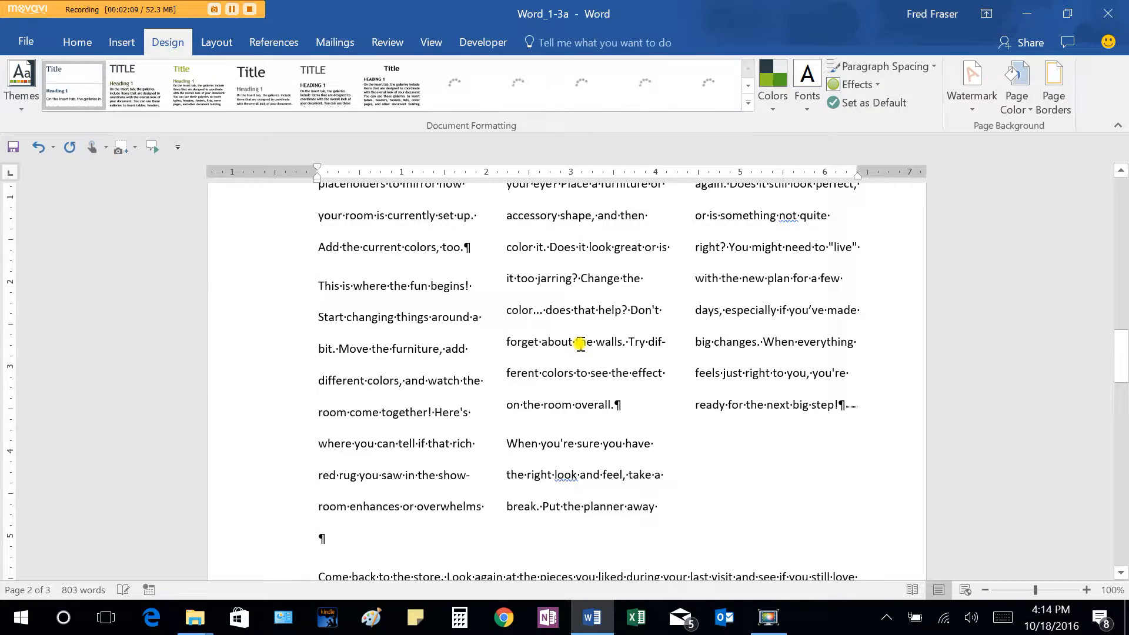
# Step: Change the theme colors to Red Orange and the theme fonts to Corbel
pyautogui.scroll(10, 577, 352)
pyautogui.scroll(10, 581, 369)
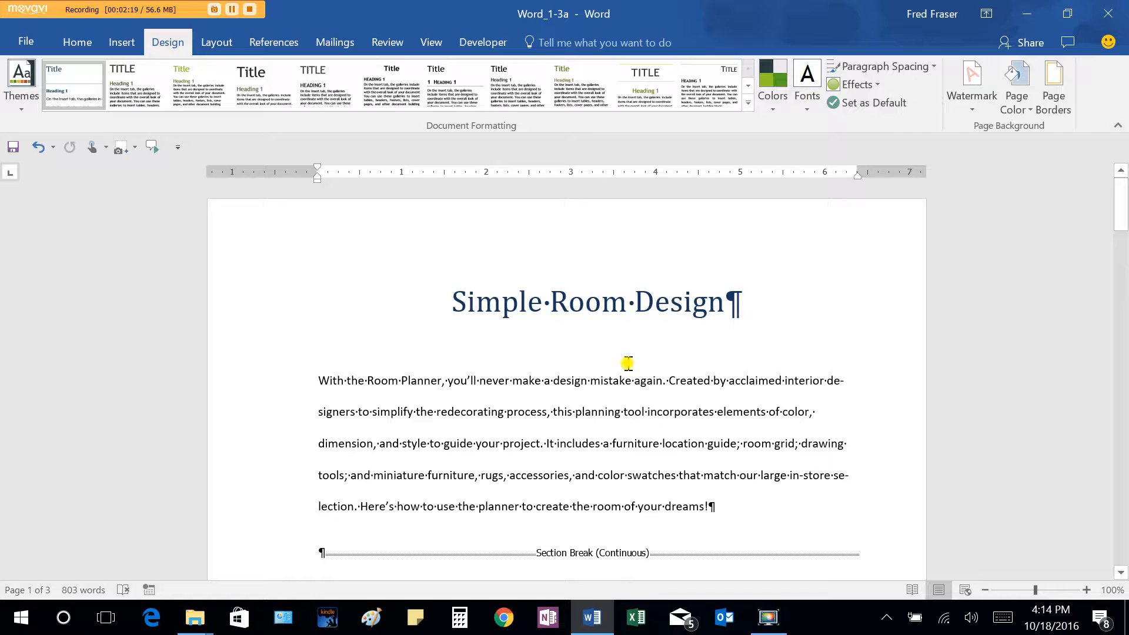
pyautogui.click(774, 114)
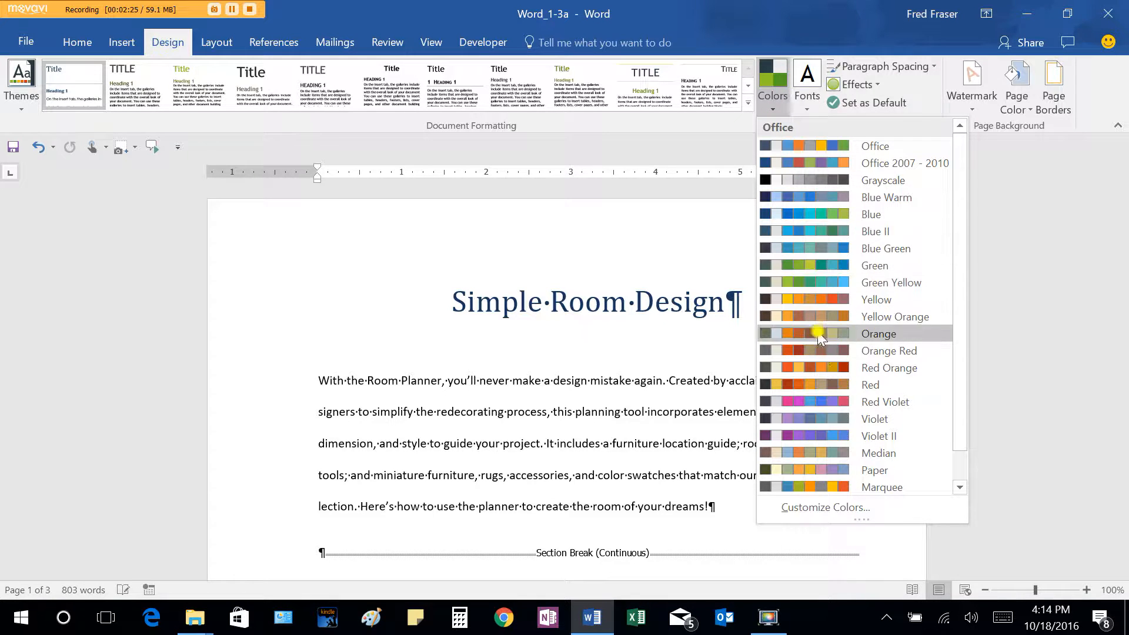
pyautogui.click(825, 369)
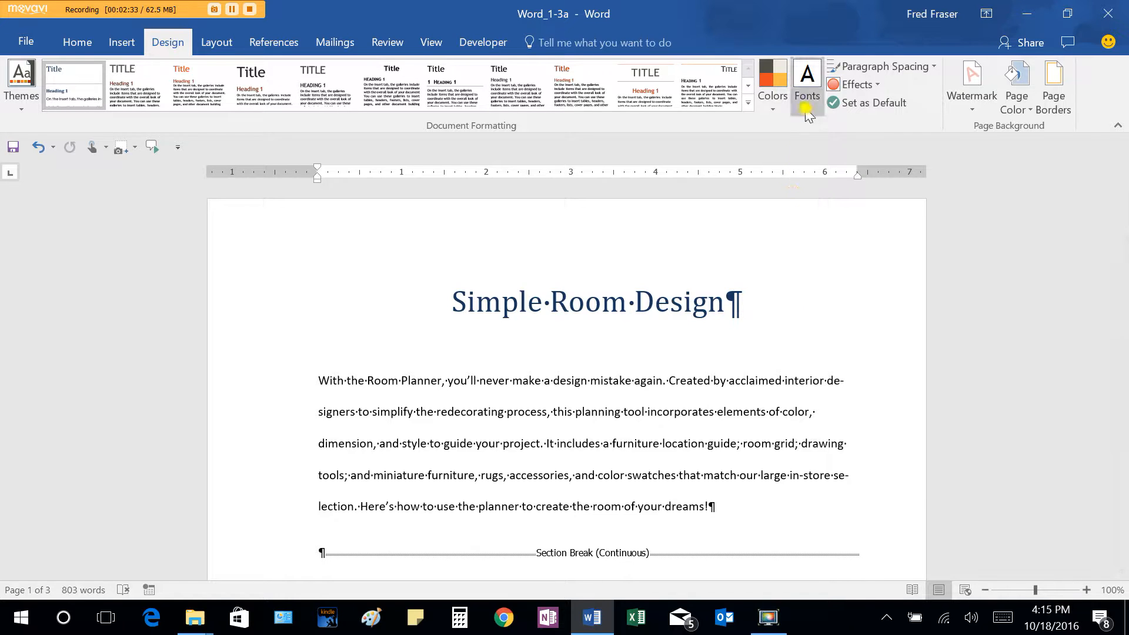
pyautogui.click(807, 99)
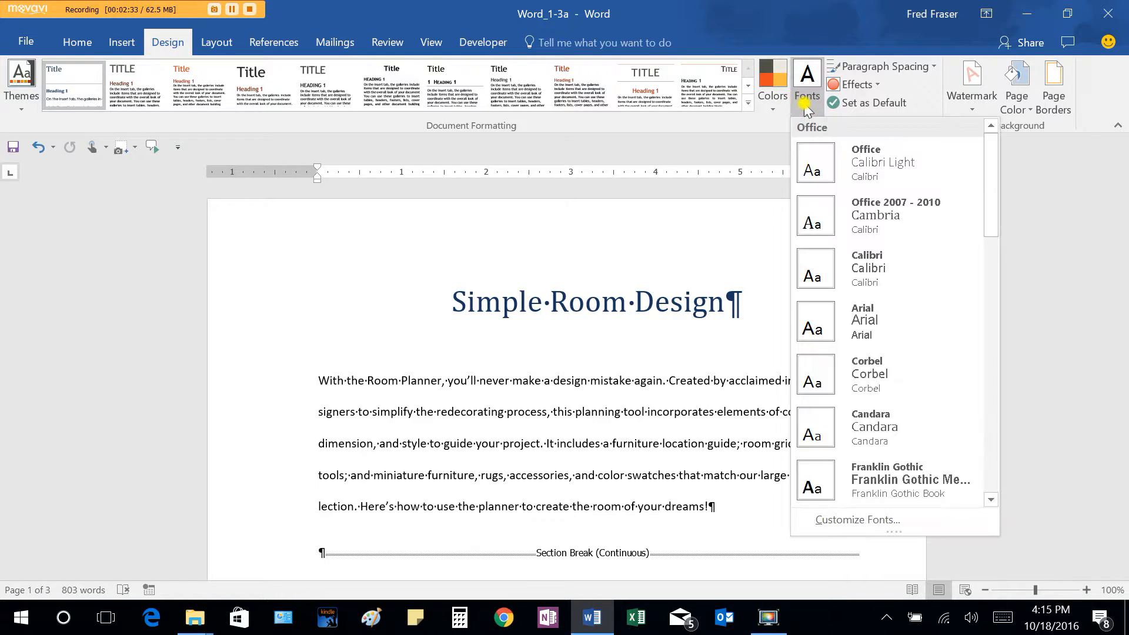
pyautogui.click(842, 356)
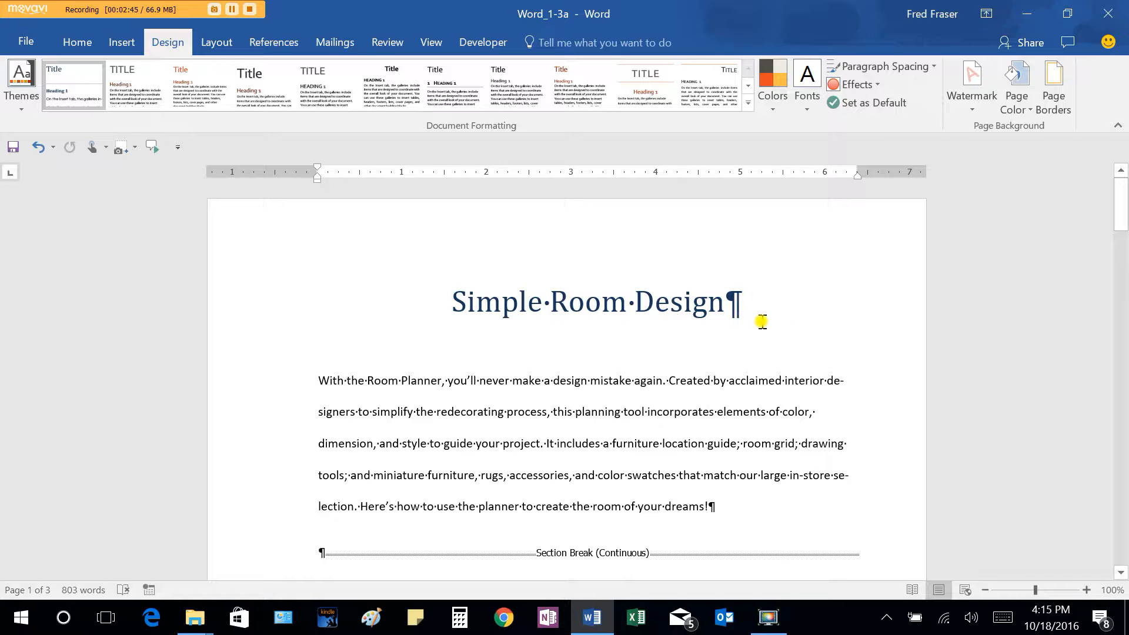
# Step: Insert the built-in Facet (Even Page) header on page 2
pyautogui.scroll(-12, 762, 321)
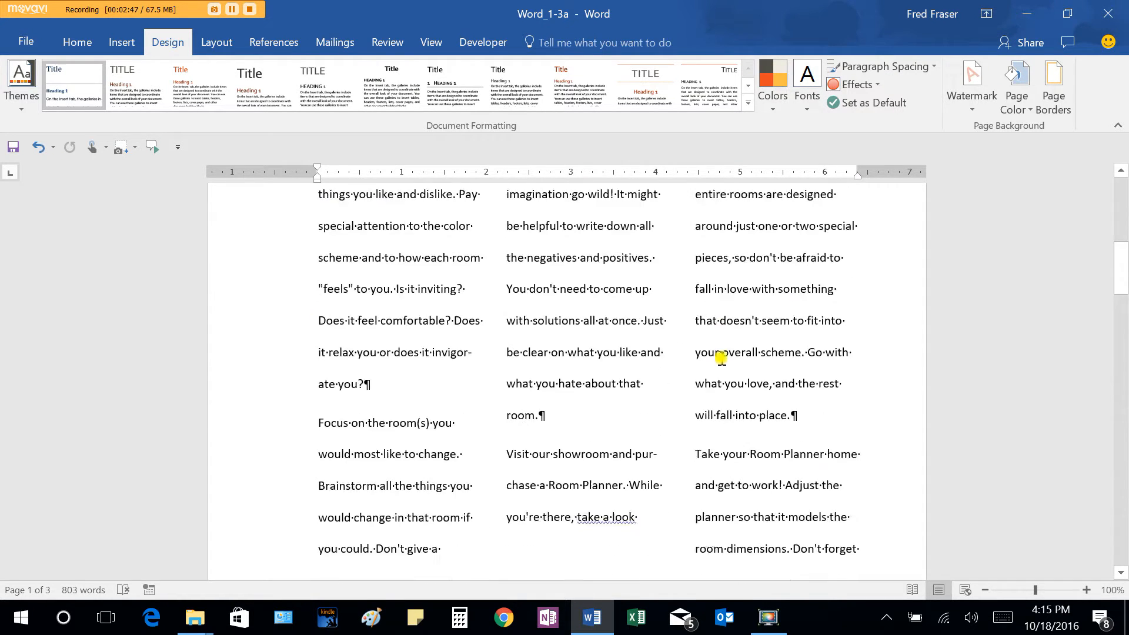
pyautogui.click(323, 337)
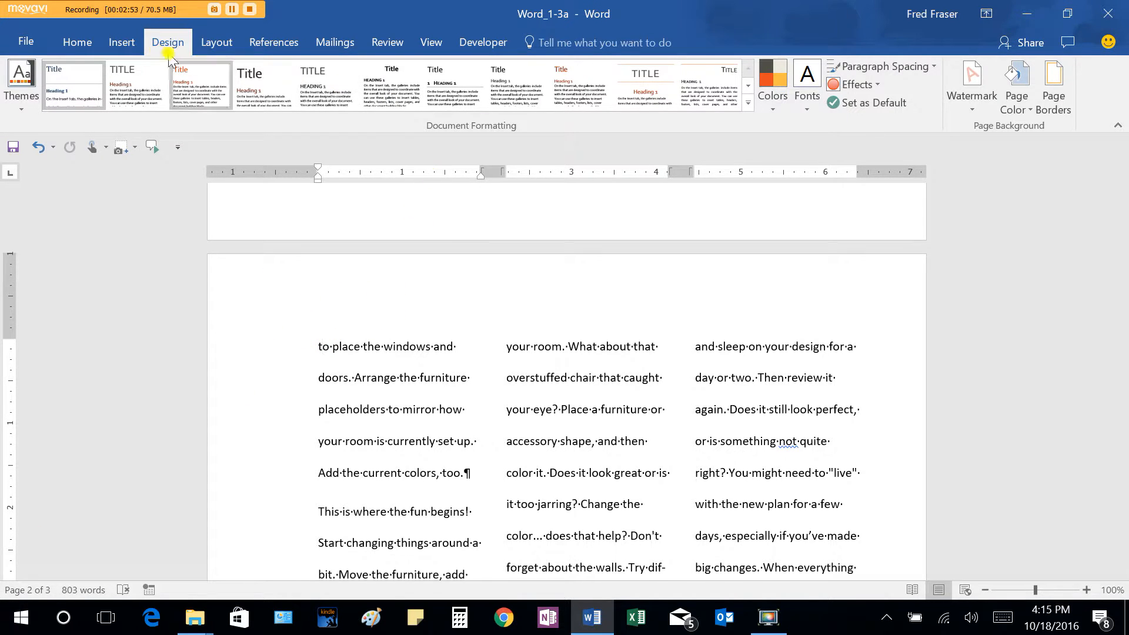
pyautogui.click(139, 46)
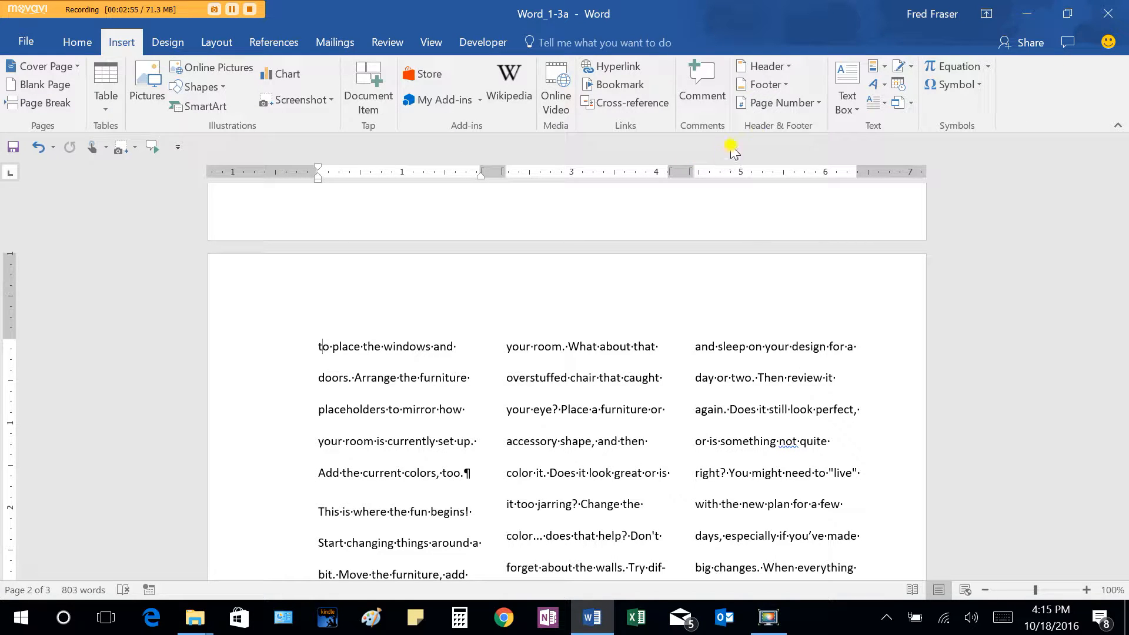
pyautogui.click(791, 64)
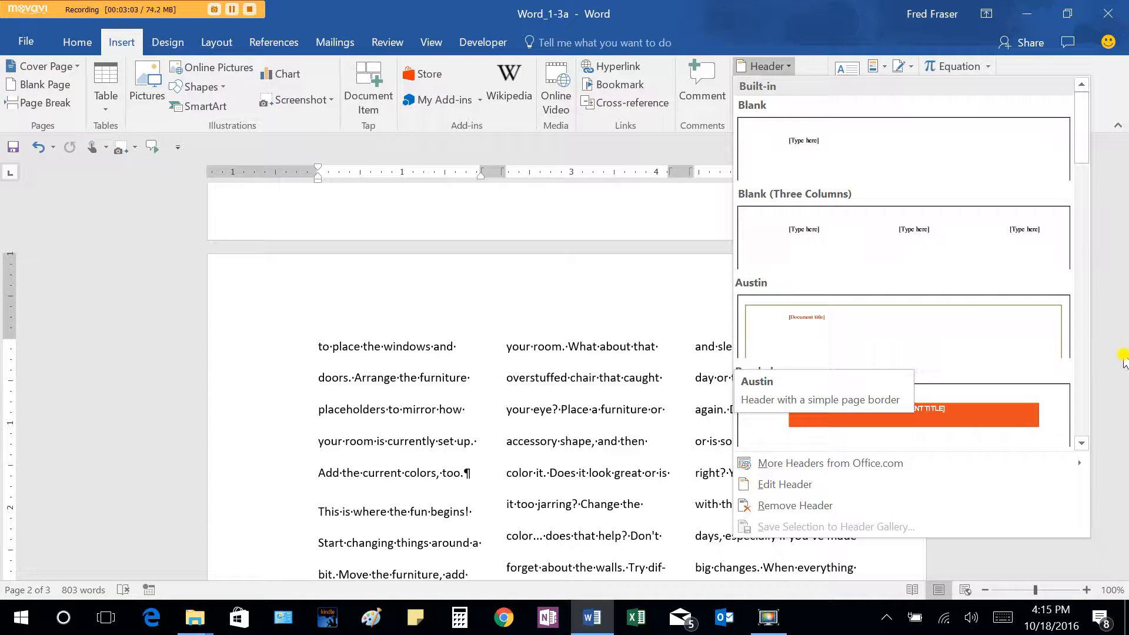
pyautogui.click(1081, 442)
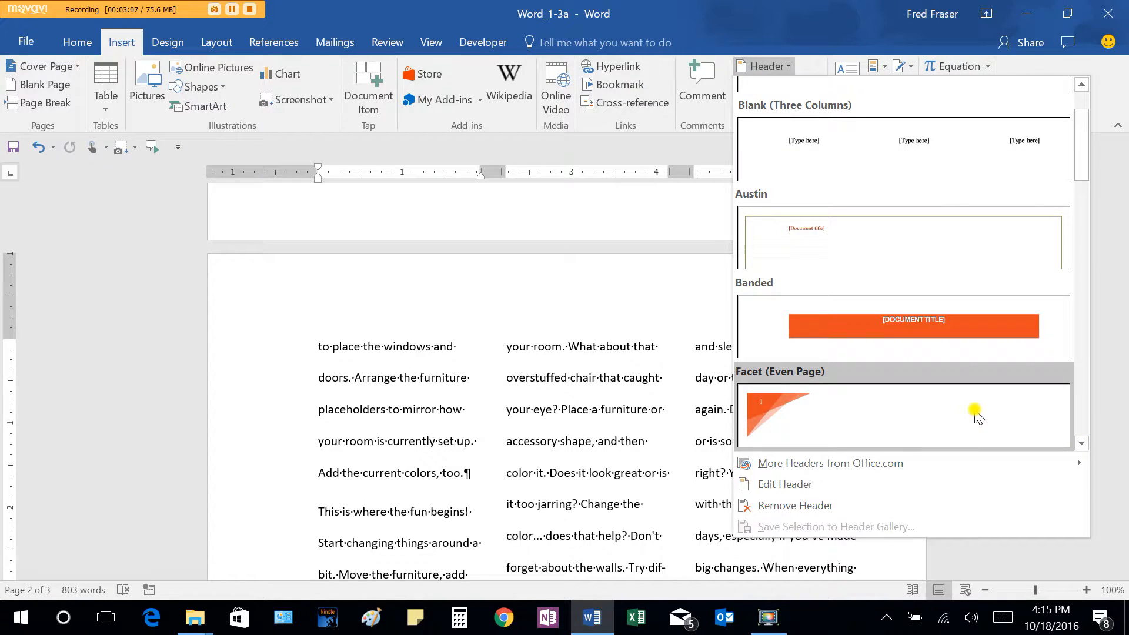
pyautogui.click(977, 415)
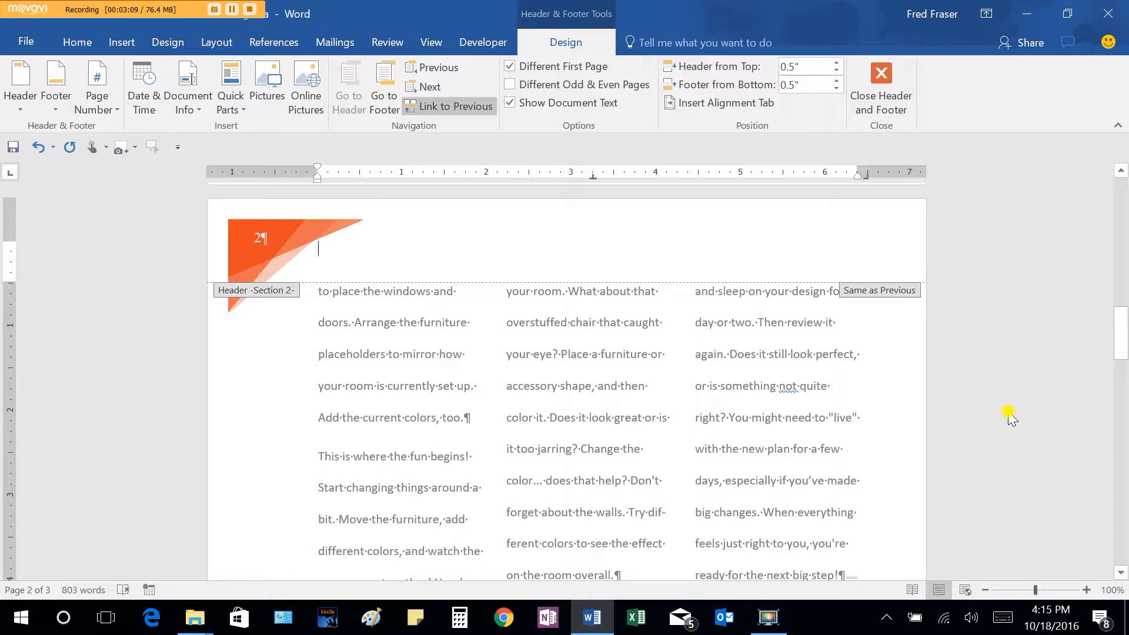
# Step: Unlink the Section 3 header on page 3 from the previous section's header
pyautogui.scroll(-8, 887, 408)
pyautogui.scroll(-5, 882, 411)
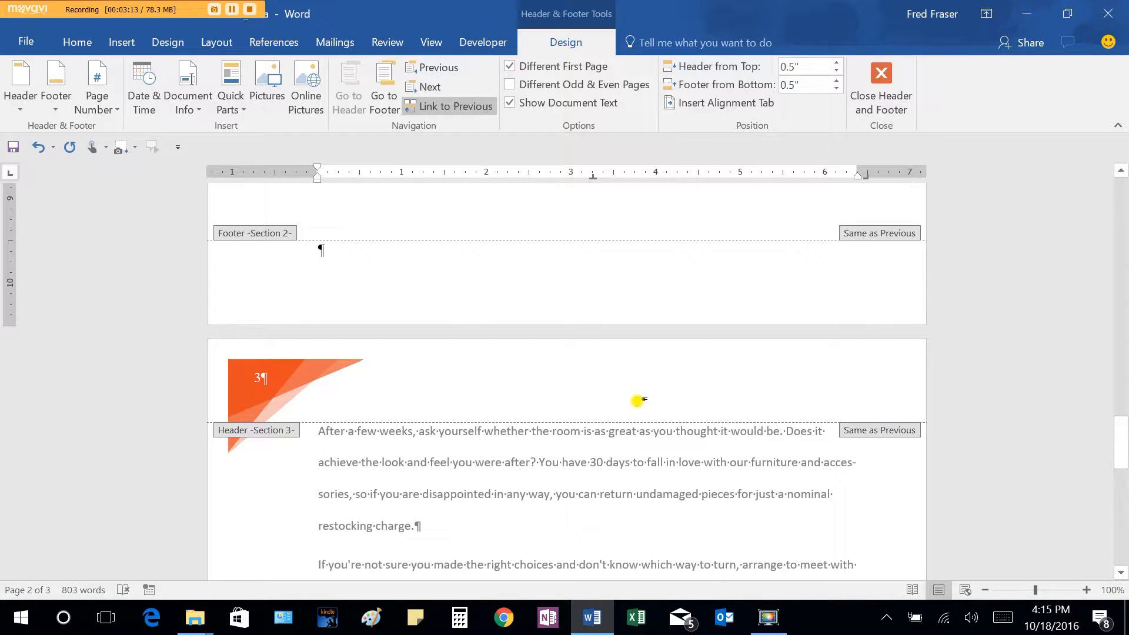
pyautogui.click(637, 401)
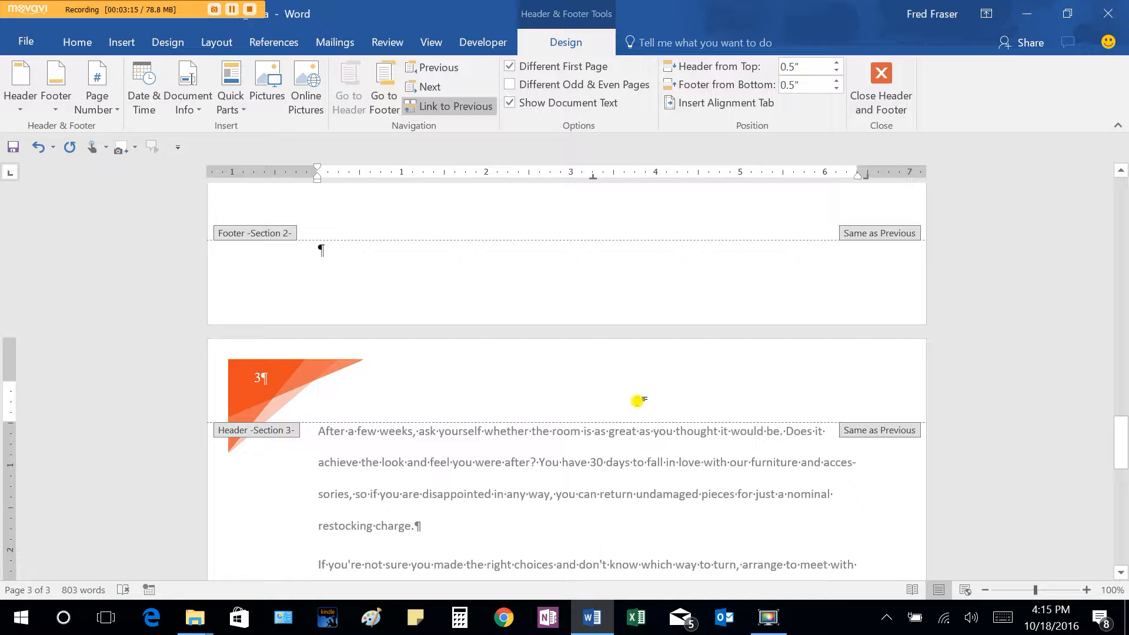
pyautogui.click(448, 107)
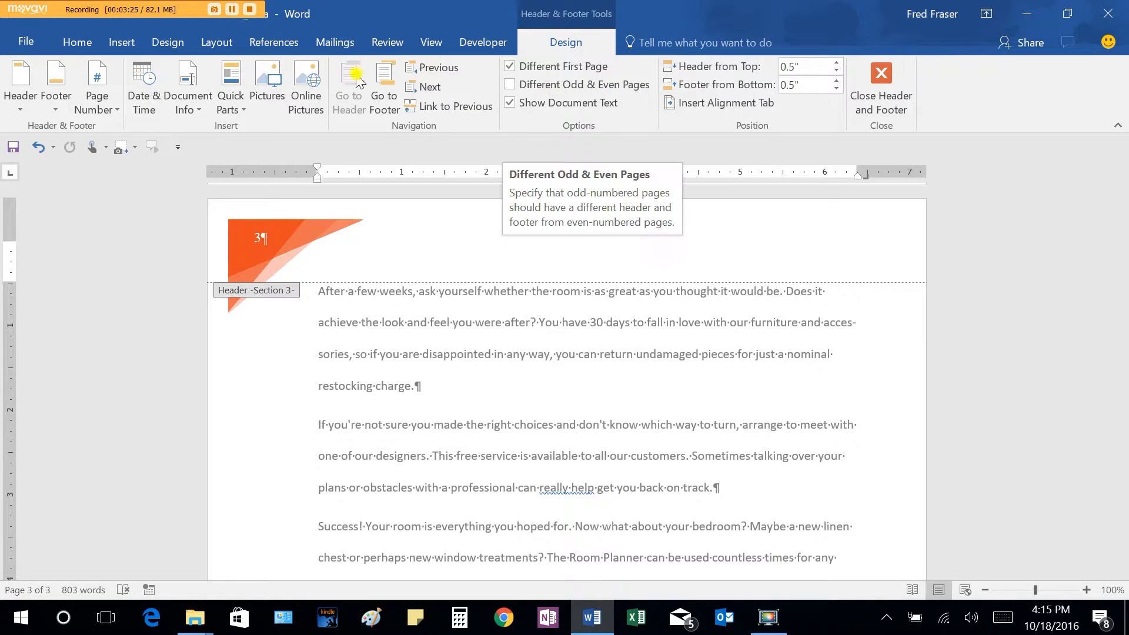
# Step: Insert the built-in Facet (Odd Page) header in Section 3 on page 3
pyautogui.click(122, 42)
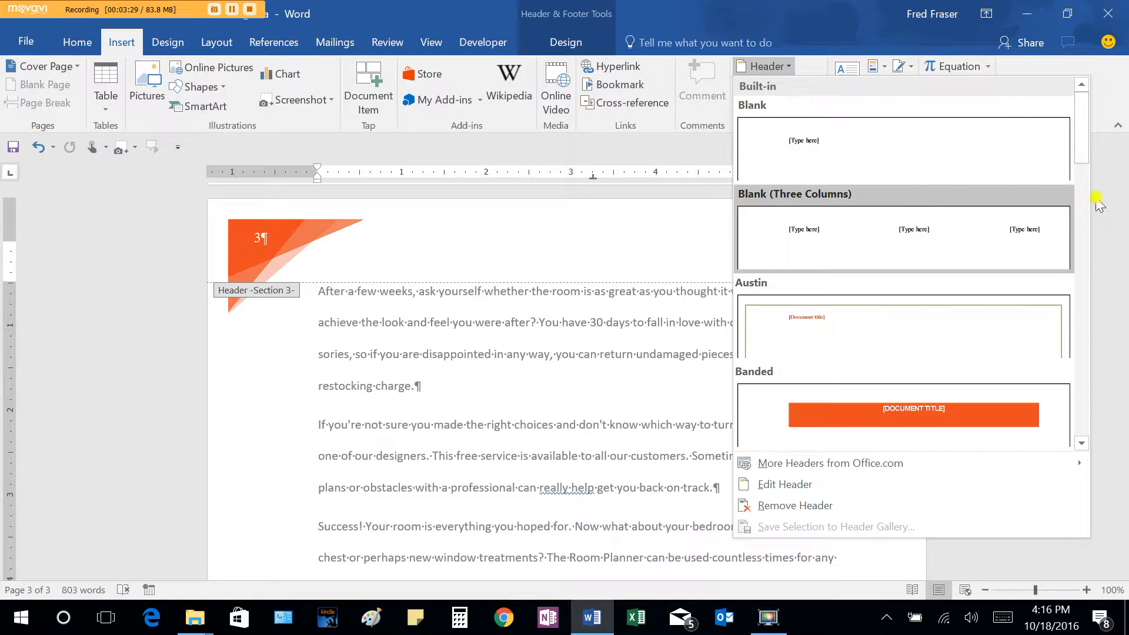
pyautogui.click(1084, 445)
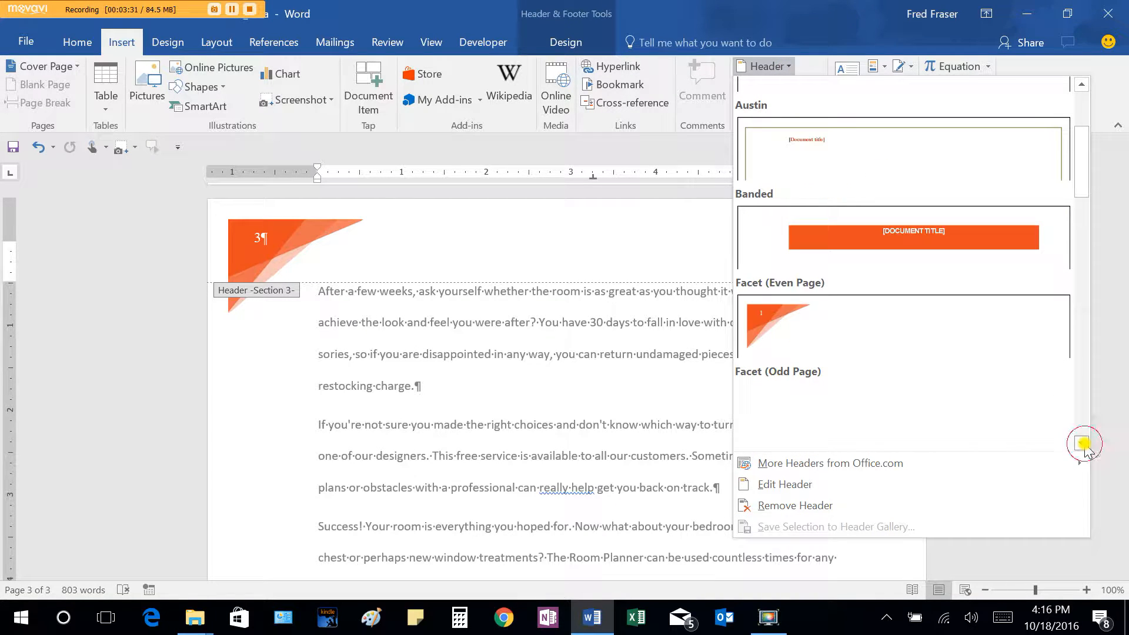
pyautogui.click(1084, 445)
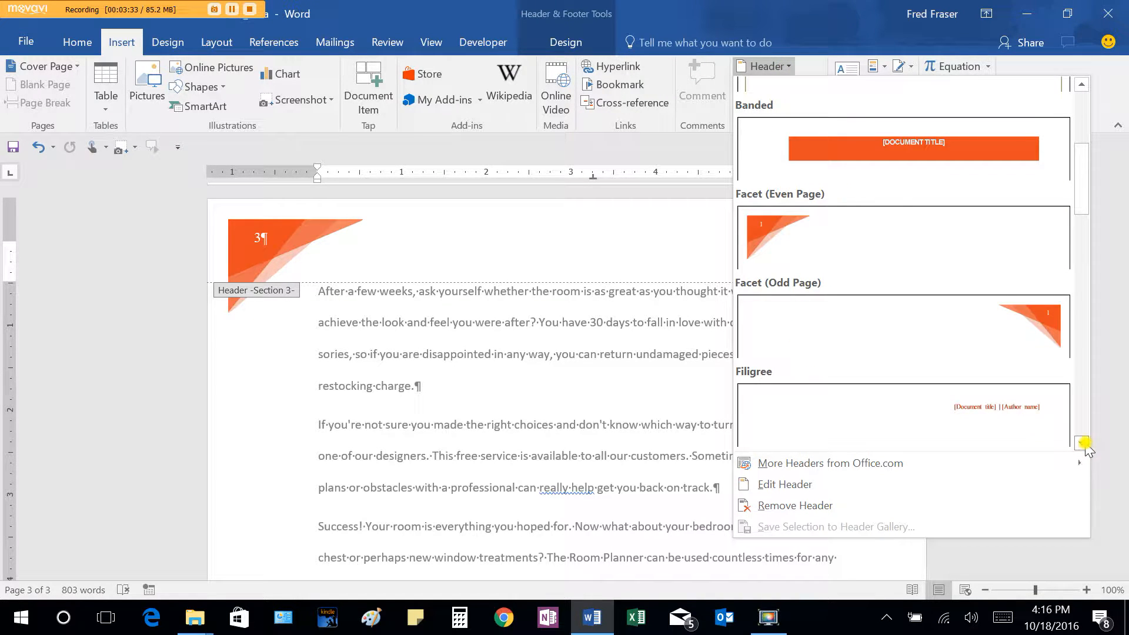
pyautogui.click(976, 319)
# Step: Review the headers on all three pages and compare the Section 1, Section 2 and Section 3 headers
pyautogui.scroll(3, 1023, 353)
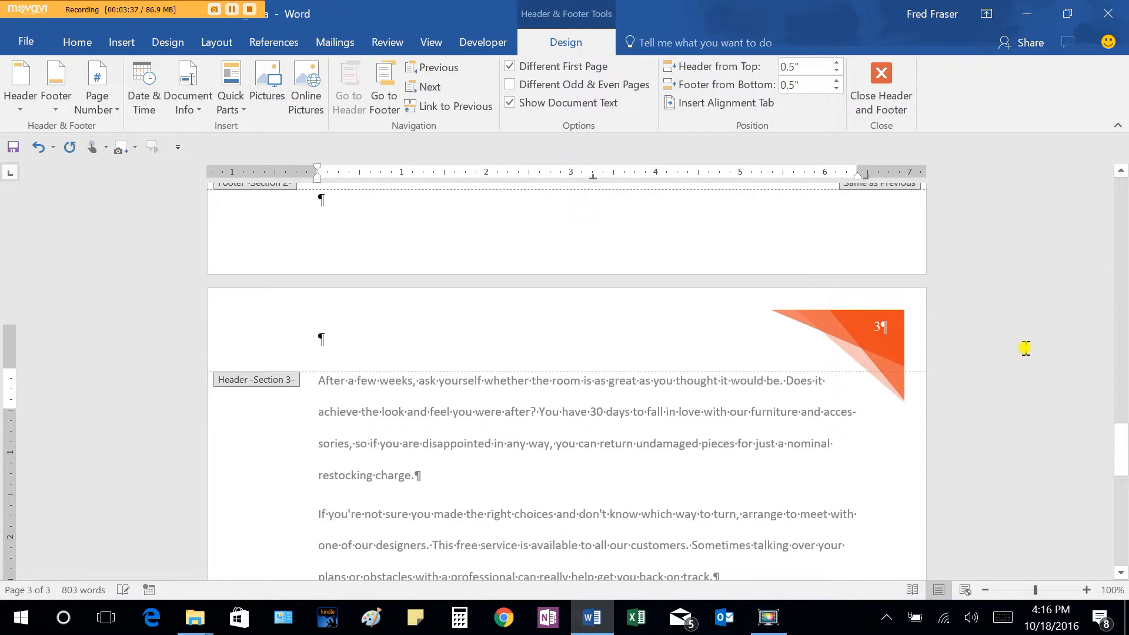
pyautogui.scroll(10, 1023, 353)
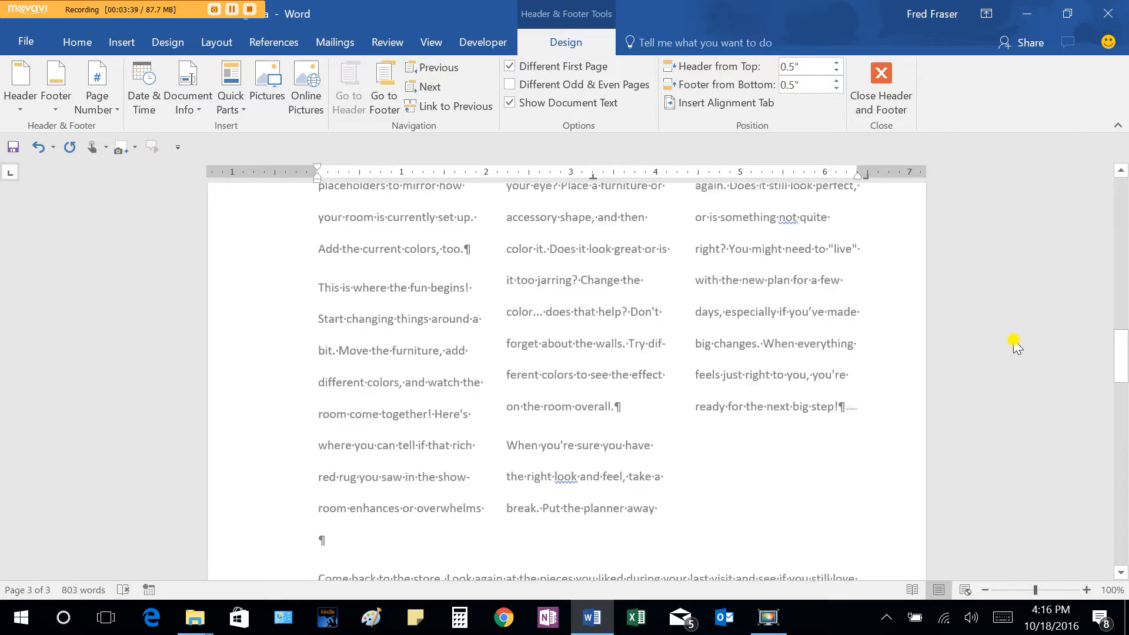
pyautogui.scroll(15, 347, 294)
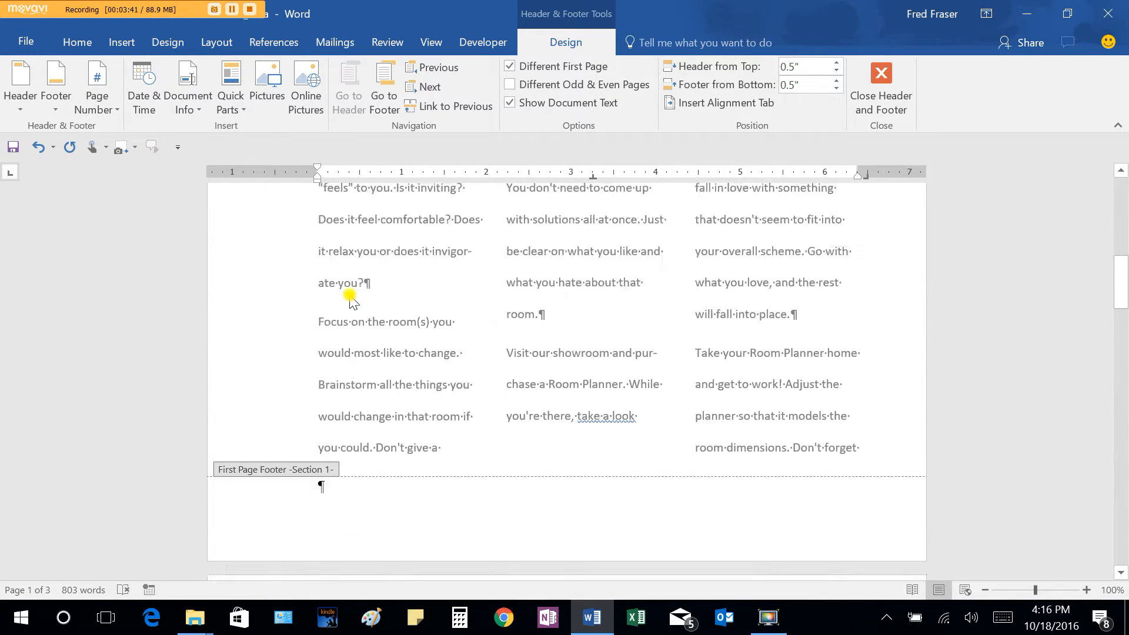
pyautogui.scroll(8, 350, 297)
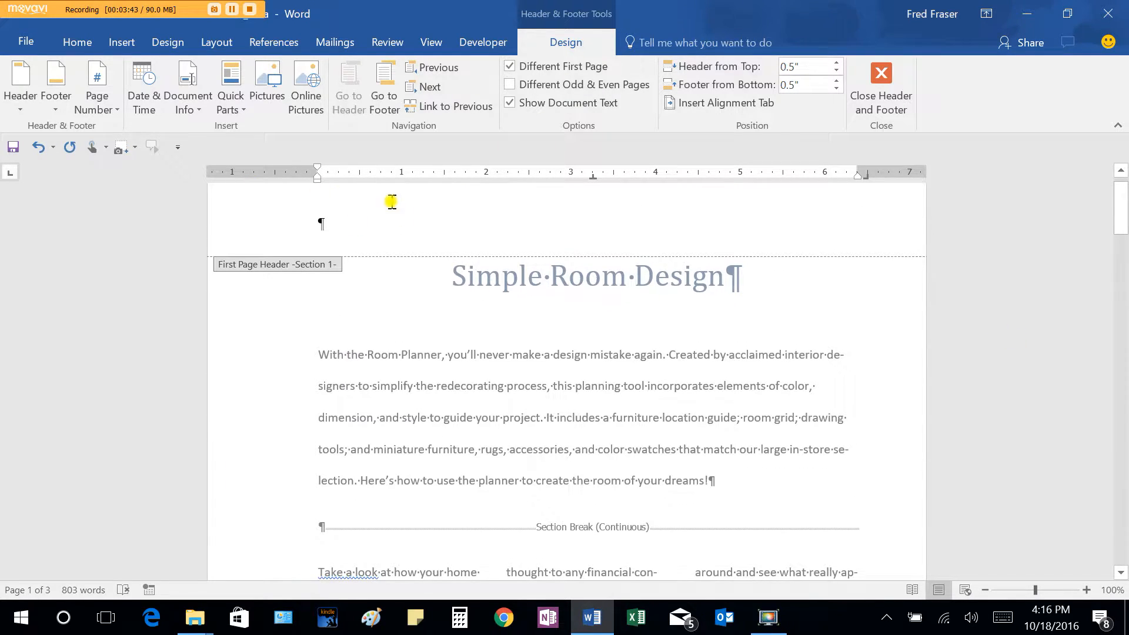
pyautogui.scroll(-12, 347, 241)
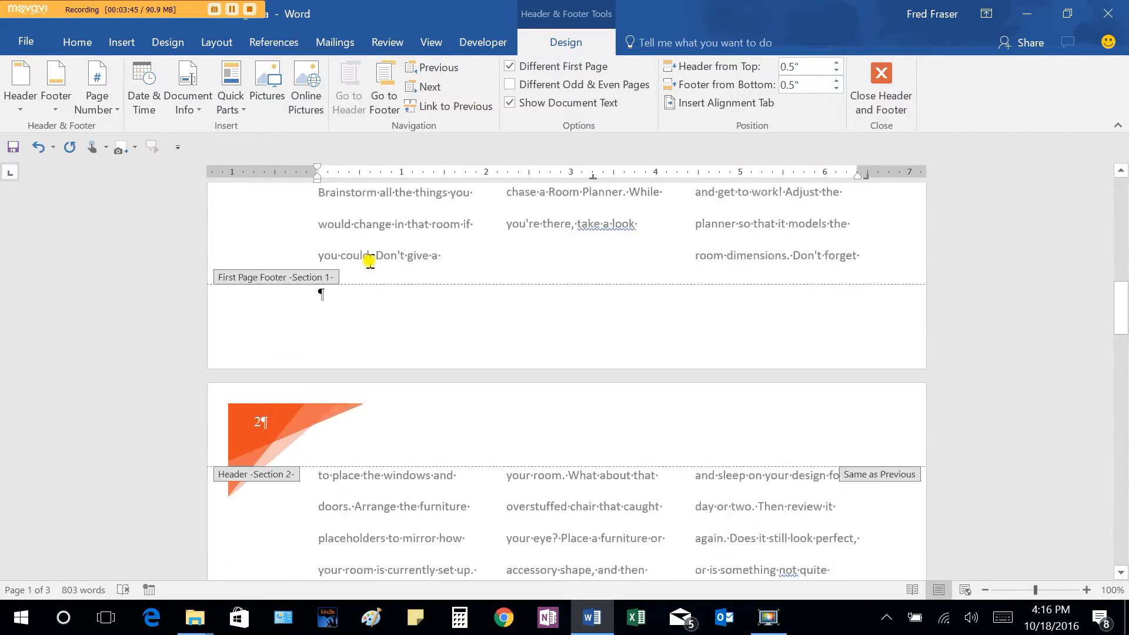
pyautogui.scroll(-10, 388, 212)
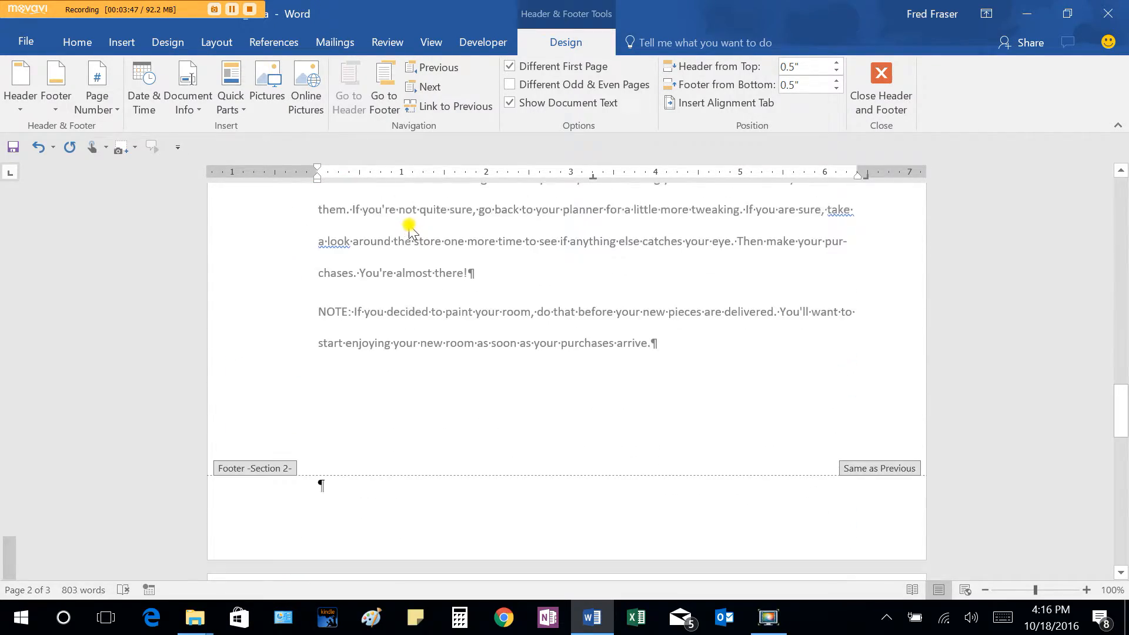
pyautogui.scroll(7, 447, 280)
pyautogui.scroll(-9, 448, 279)
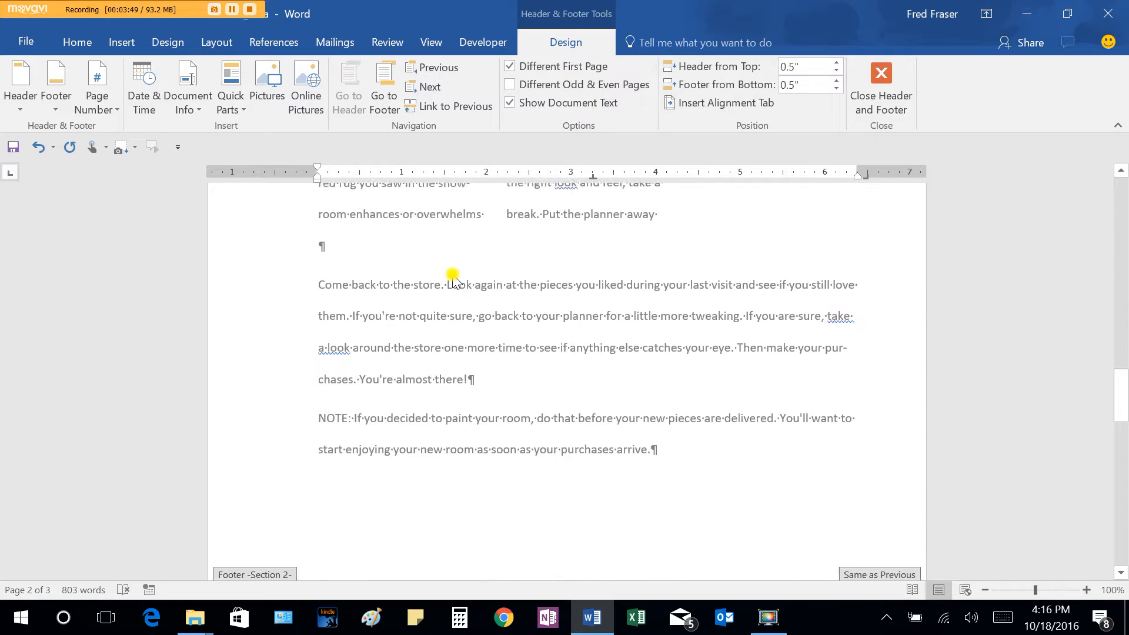
pyautogui.scroll(-3, 450, 273)
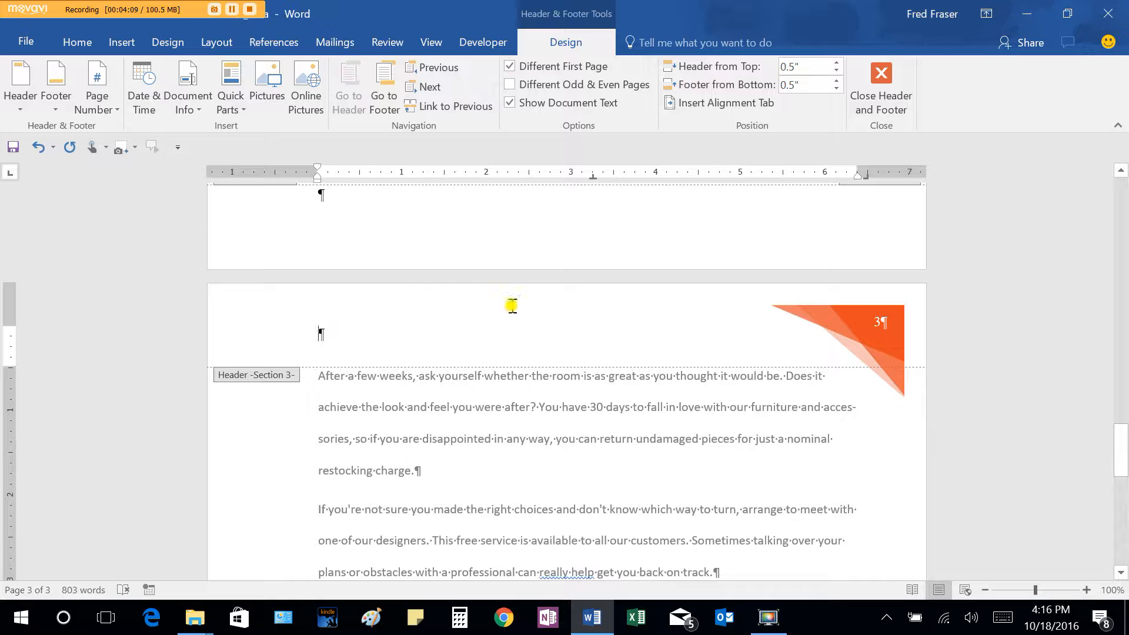
# Step: Close header and footer editing and place the cursor in the introductory paragraph on page 1
pyautogui.click(879, 103)
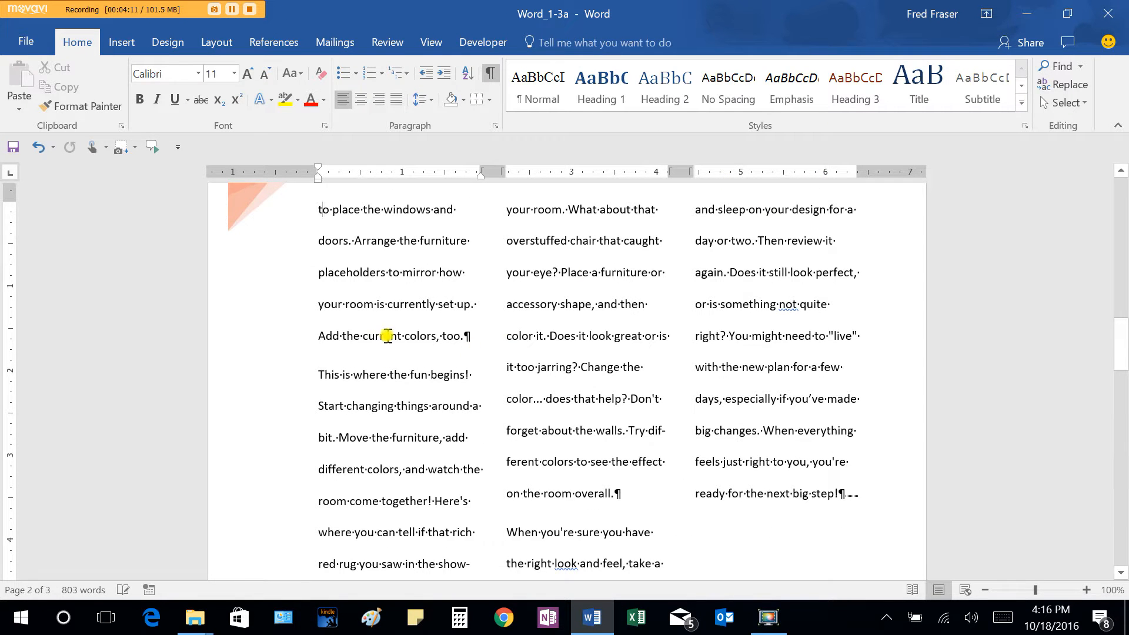
pyautogui.scroll(3, 395, 347)
pyautogui.click(415, 431)
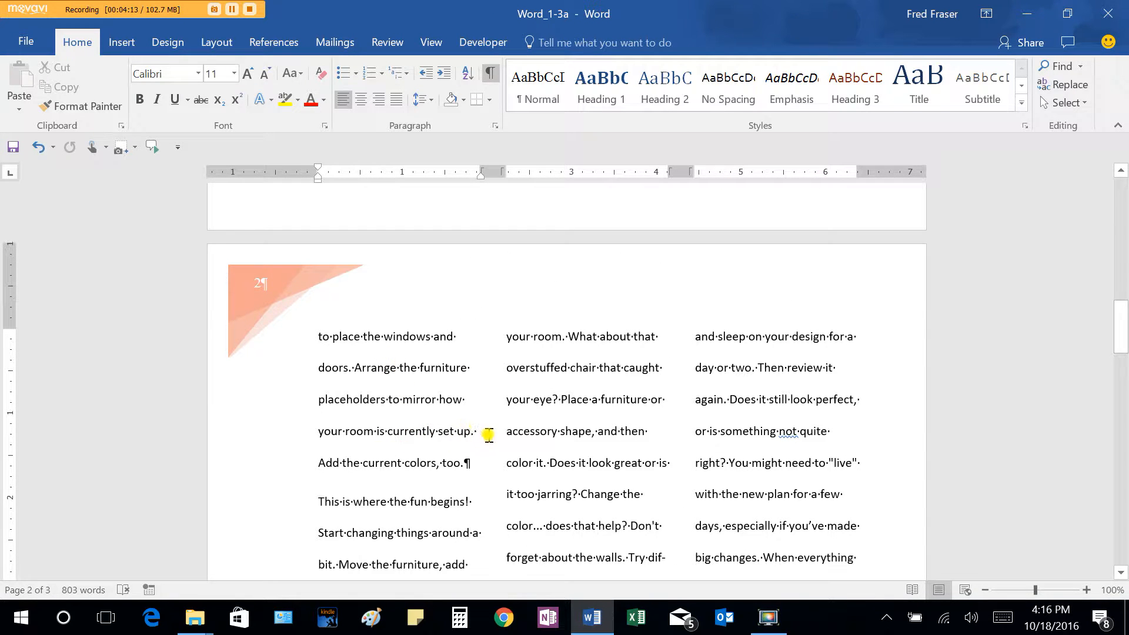
pyautogui.scroll(4, 505, 447)
pyautogui.scroll(5, 494, 453)
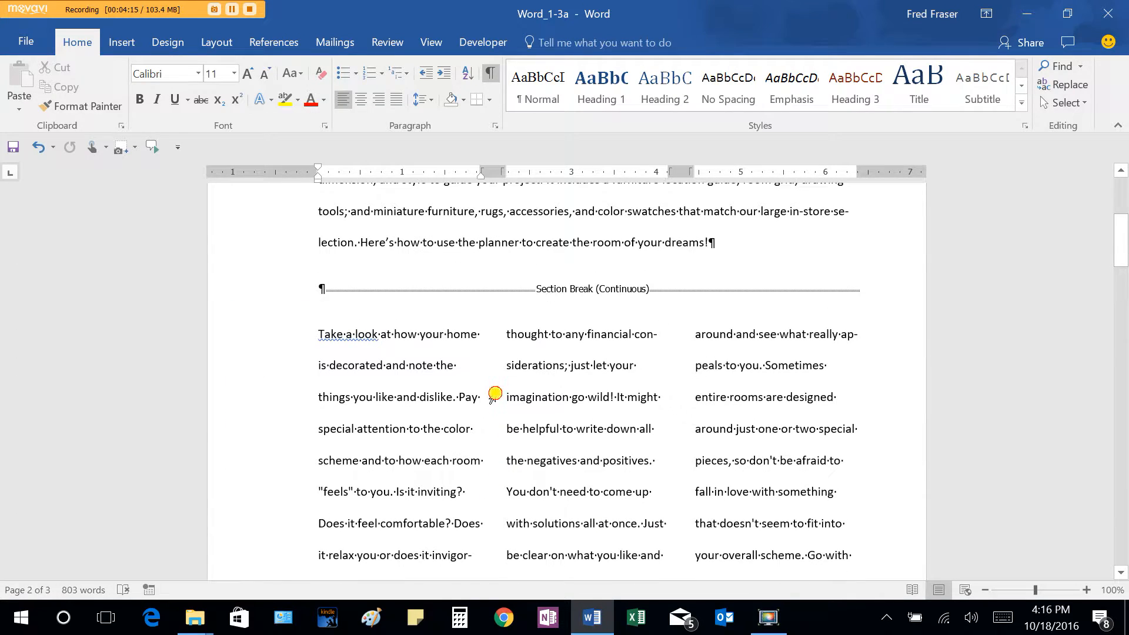
pyautogui.click(495, 395)
pyautogui.scroll(2, 547, 407)
pyautogui.click(521, 391)
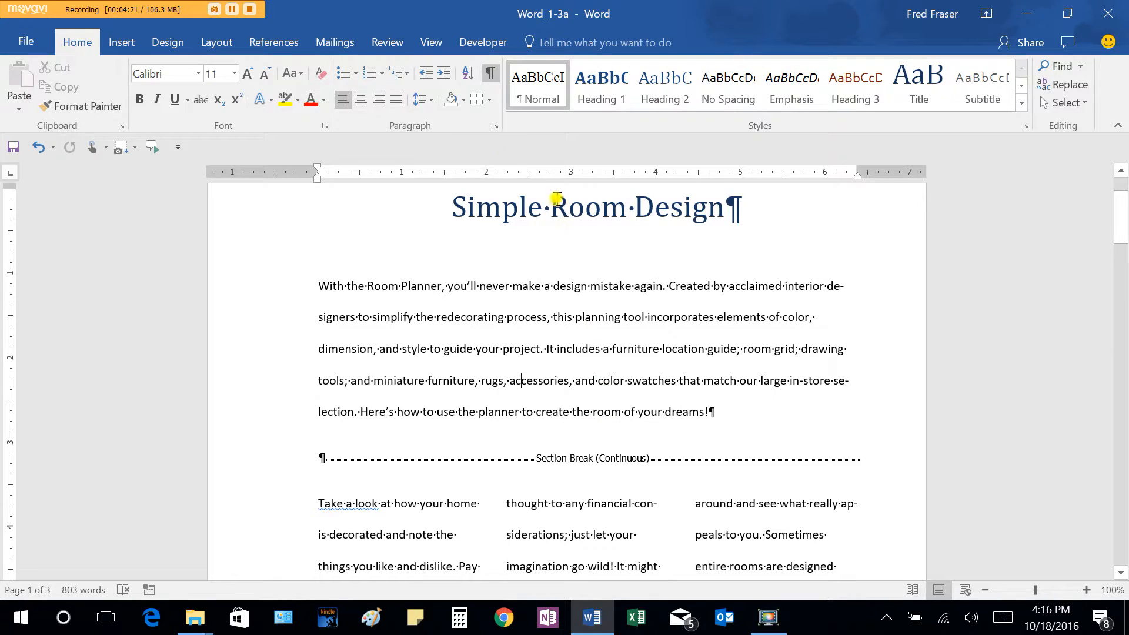
# Step: Set up a custom text watermark with the text "Example Only"
pyautogui.click(169, 43)
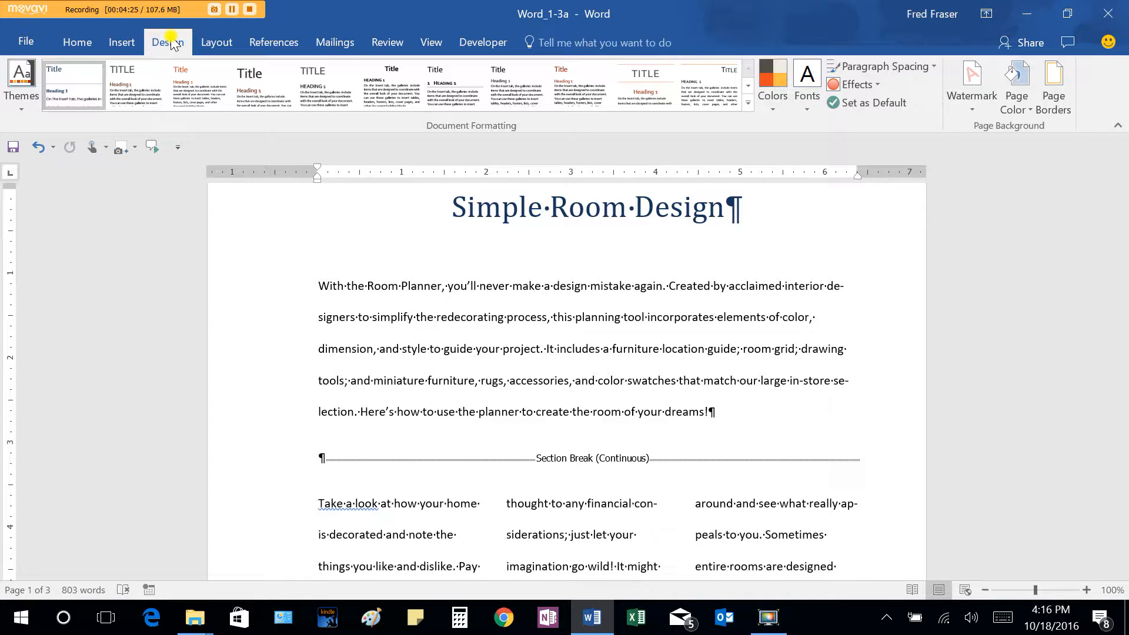
pyautogui.click(975, 109)
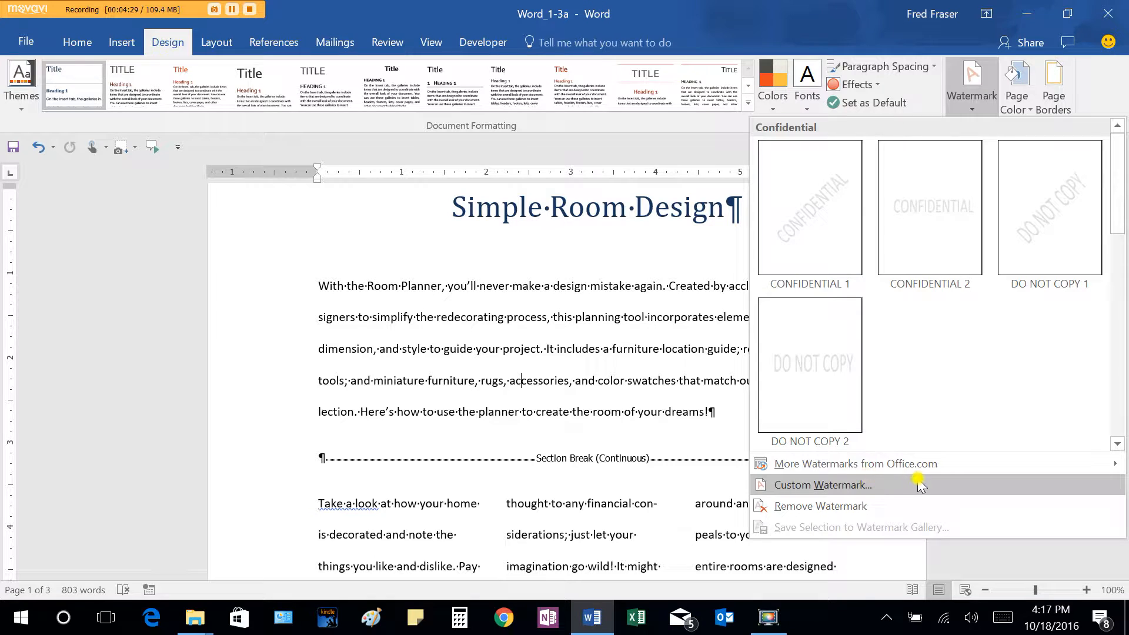
pyautogui.click(875, 486)
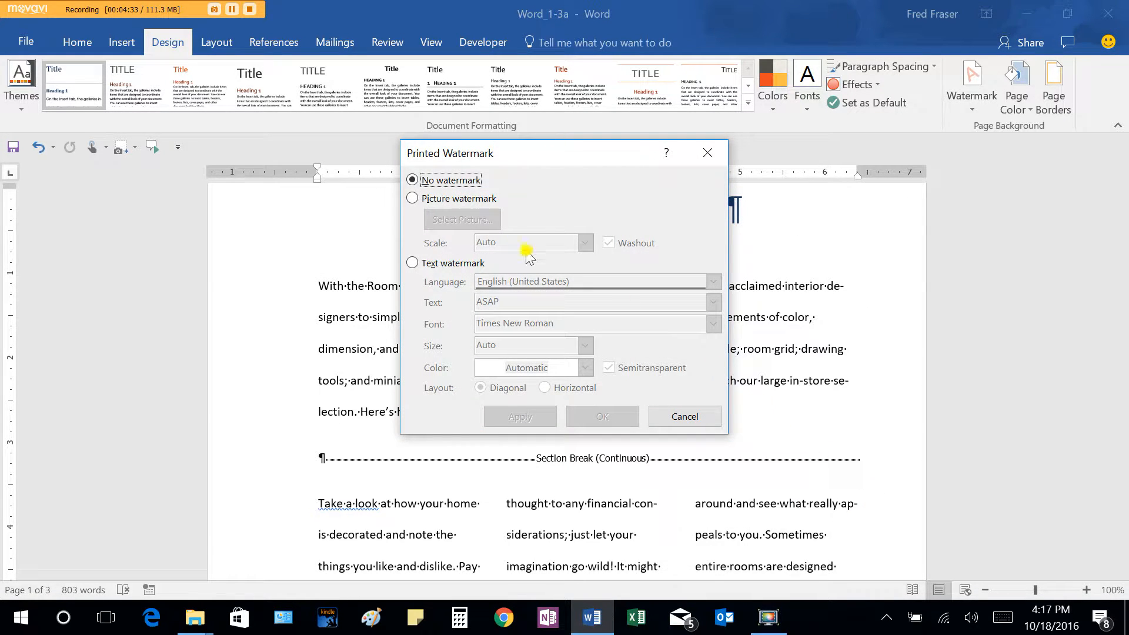
pyautogui.click(442, 265)
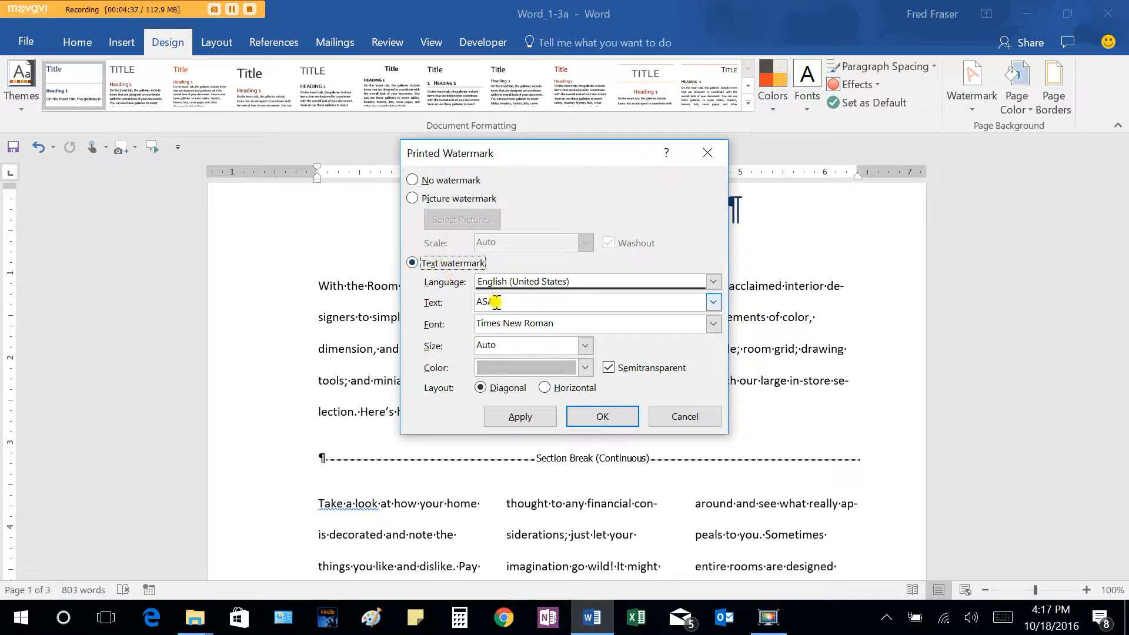
pyautogui.doubleClick(515, 302)
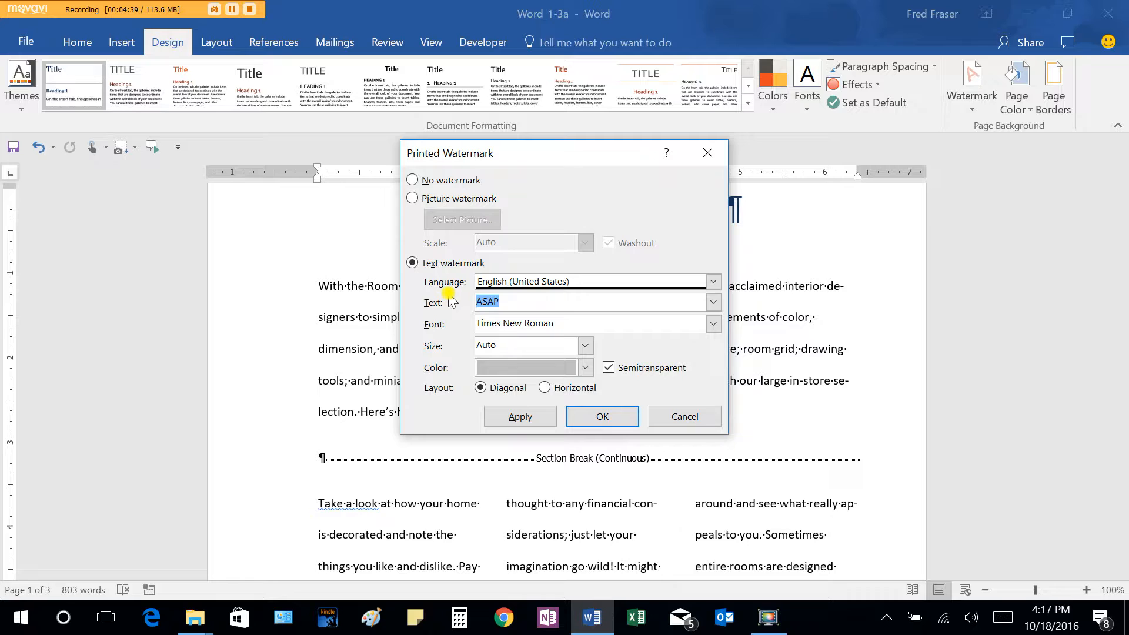
pyautogui.write('Example Only')
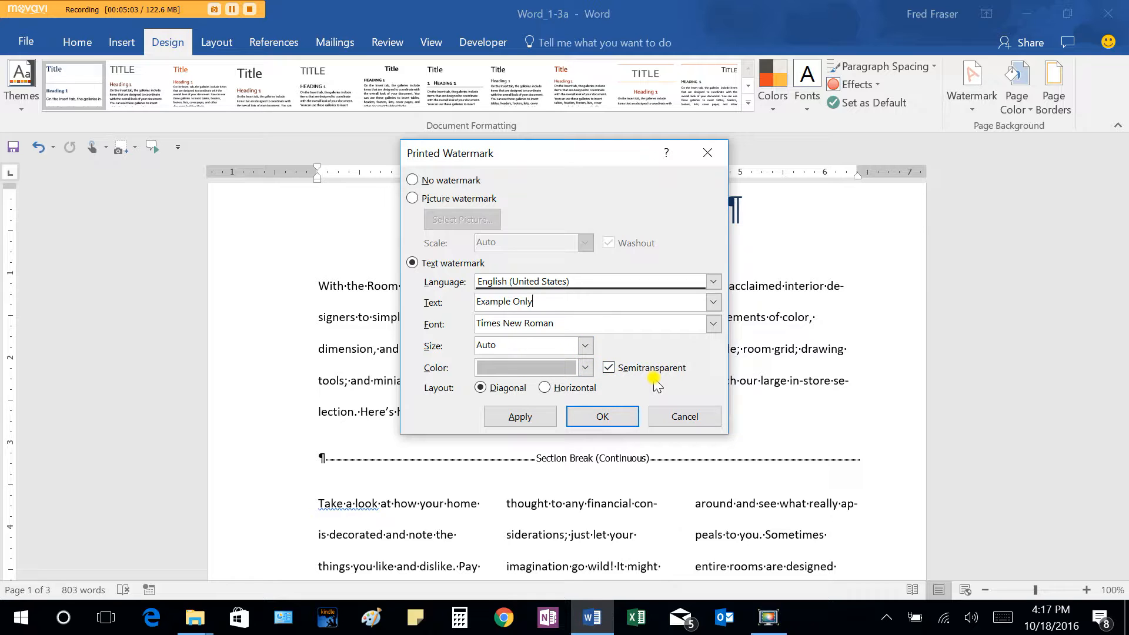
# Step: Set the watermark's color to standard orange and its size to 54, and apply it to the document
pyautogui.click(585, 368)
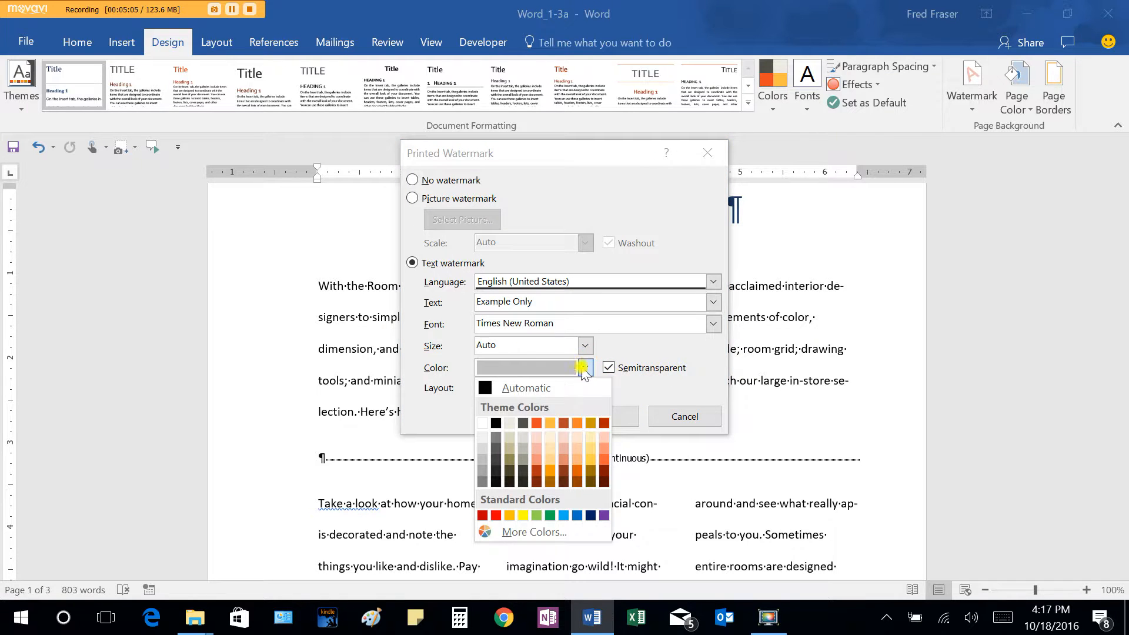
pyautogui.click(509, 515)
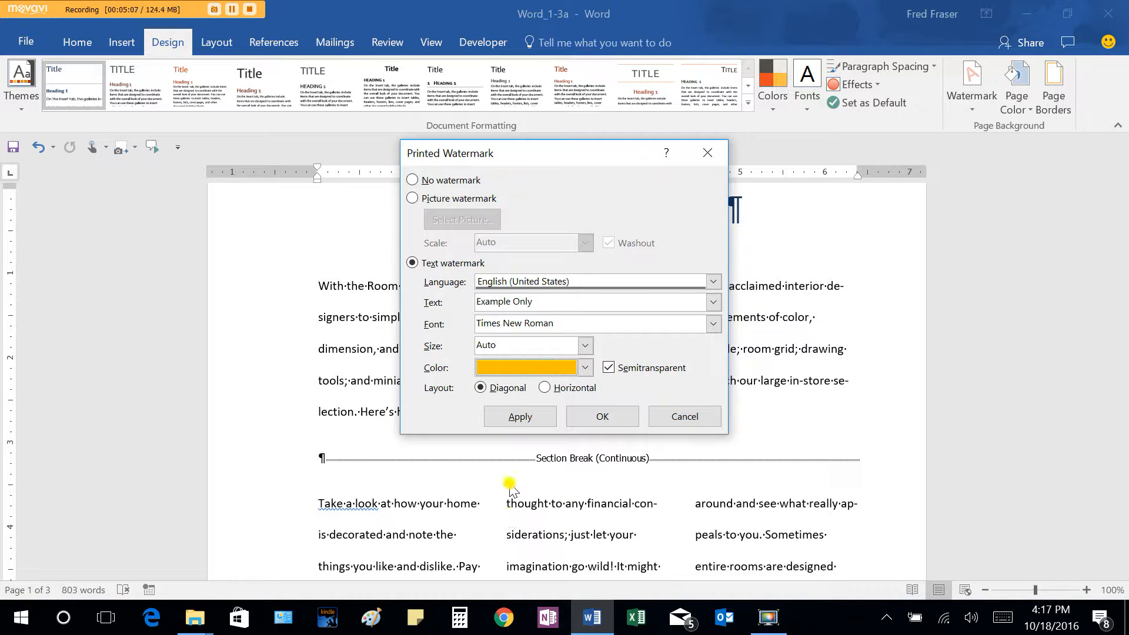
pyautogui.click(585, 346)
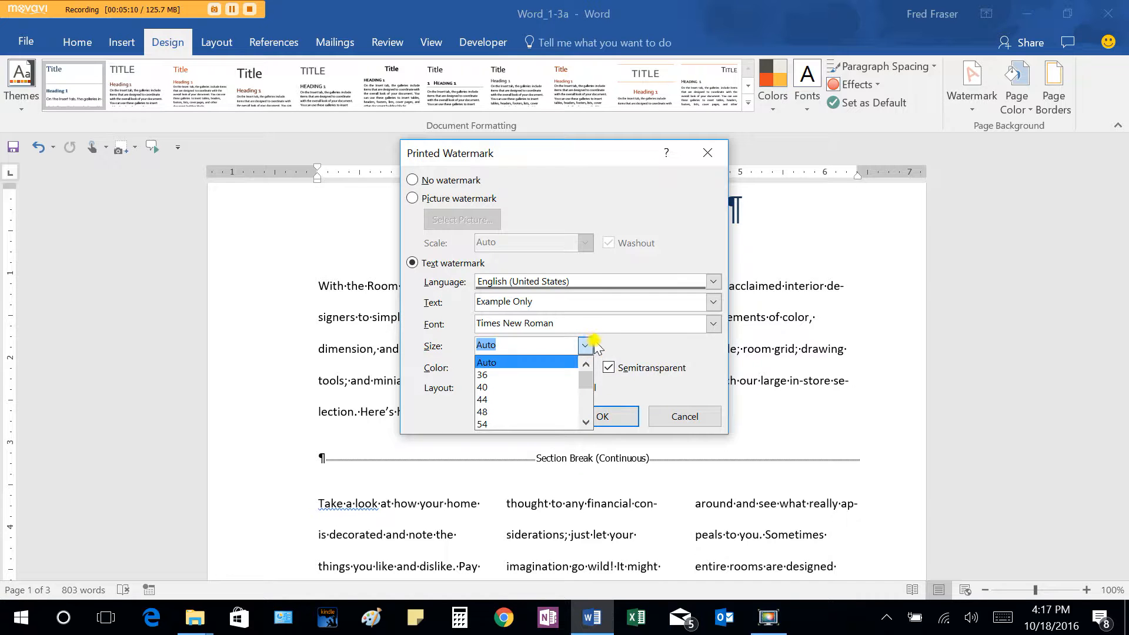
pyautogui.click(509, 423)
pyautogui.click(513, 412)
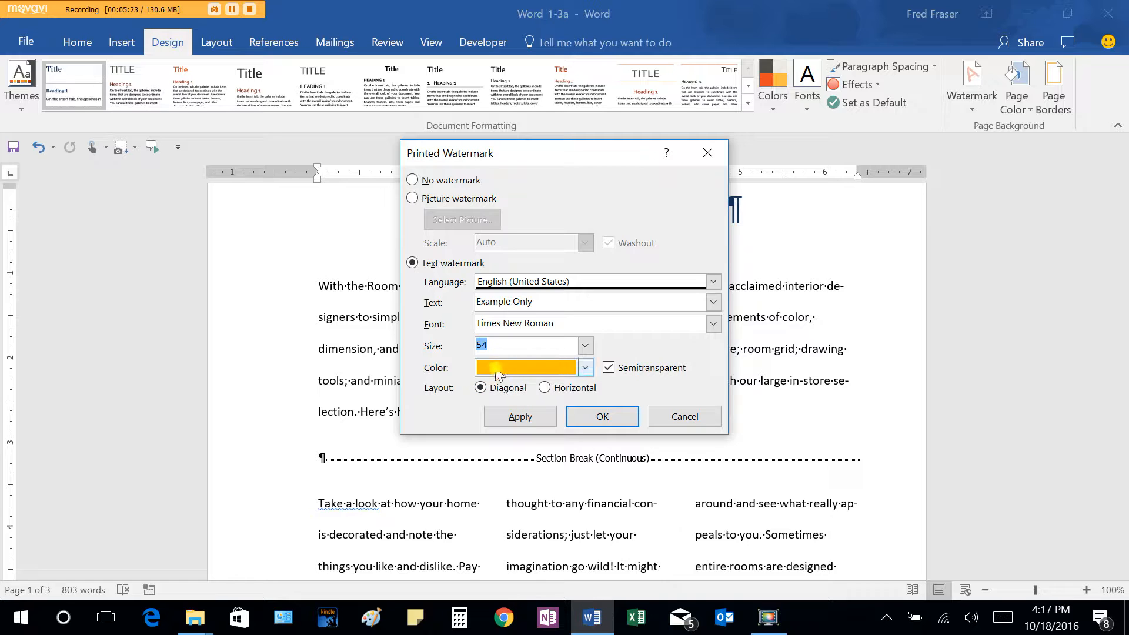
pyautogui.click(518, 416)
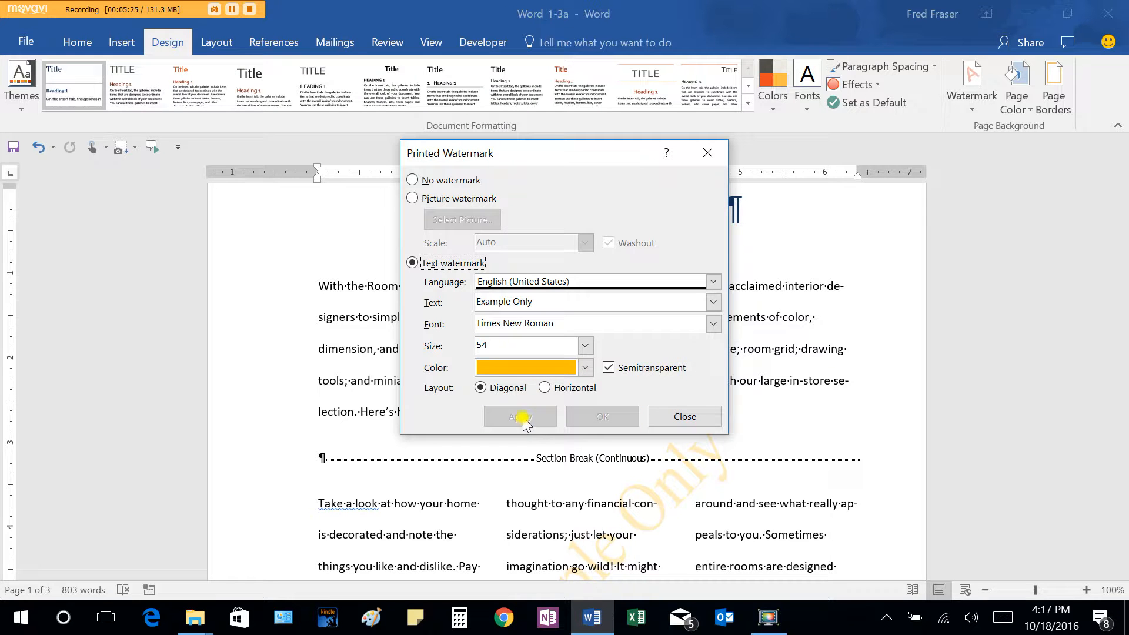
pyautogui.click(682, 417)
# Step: Save the document under the name Word_1-3a followed by a hyphen and the author's surname, replacing the existing file
pyautogui.scroll(3, 840, 460)
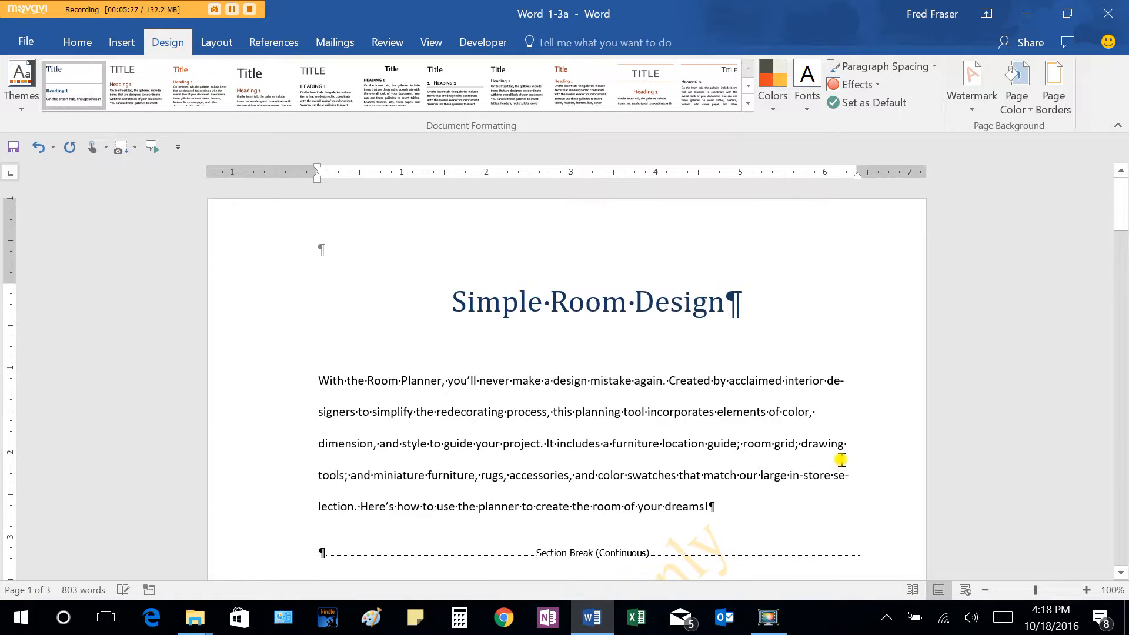
pyautogui.scroll(-15, 841, 460)
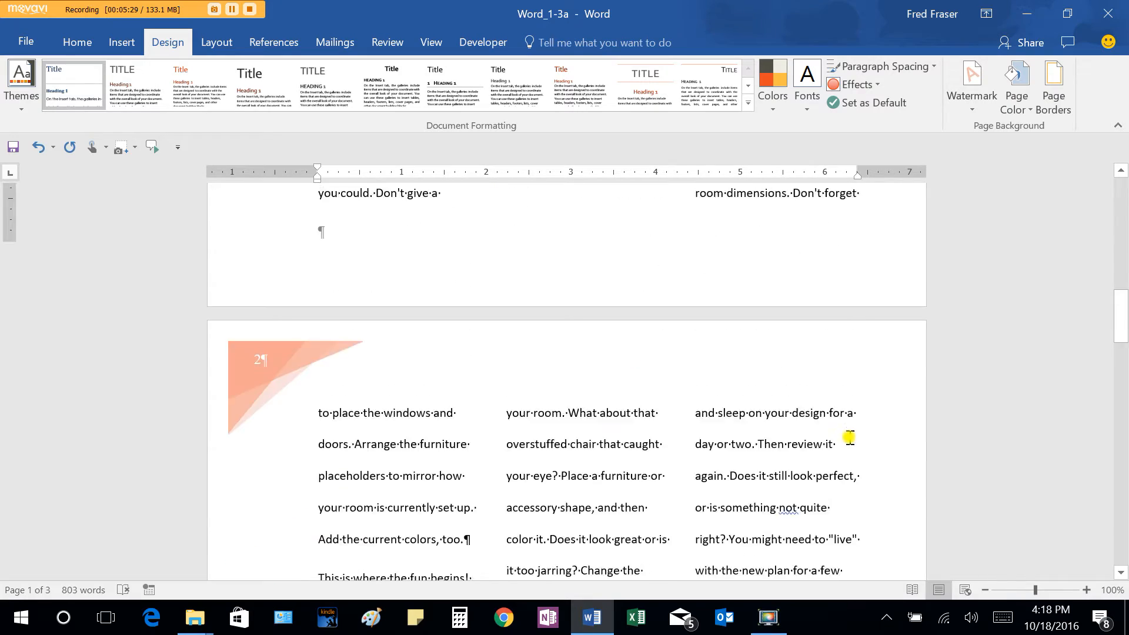
pyautogui.scroll(-12, 847, 433)
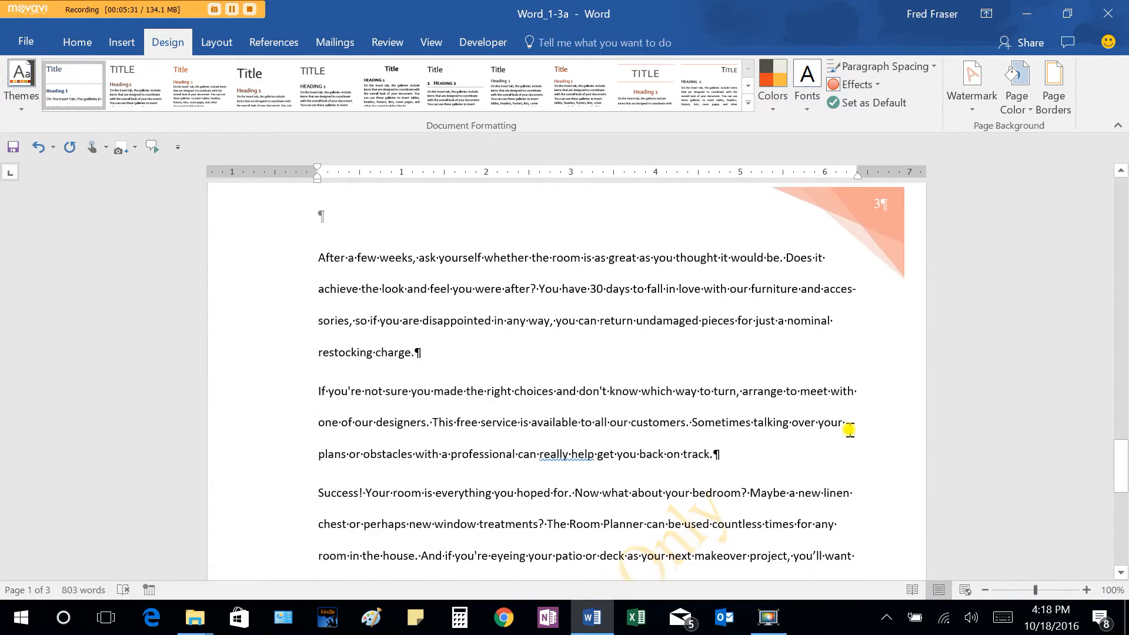
pyautogui.scroll(-5, 846, 417)
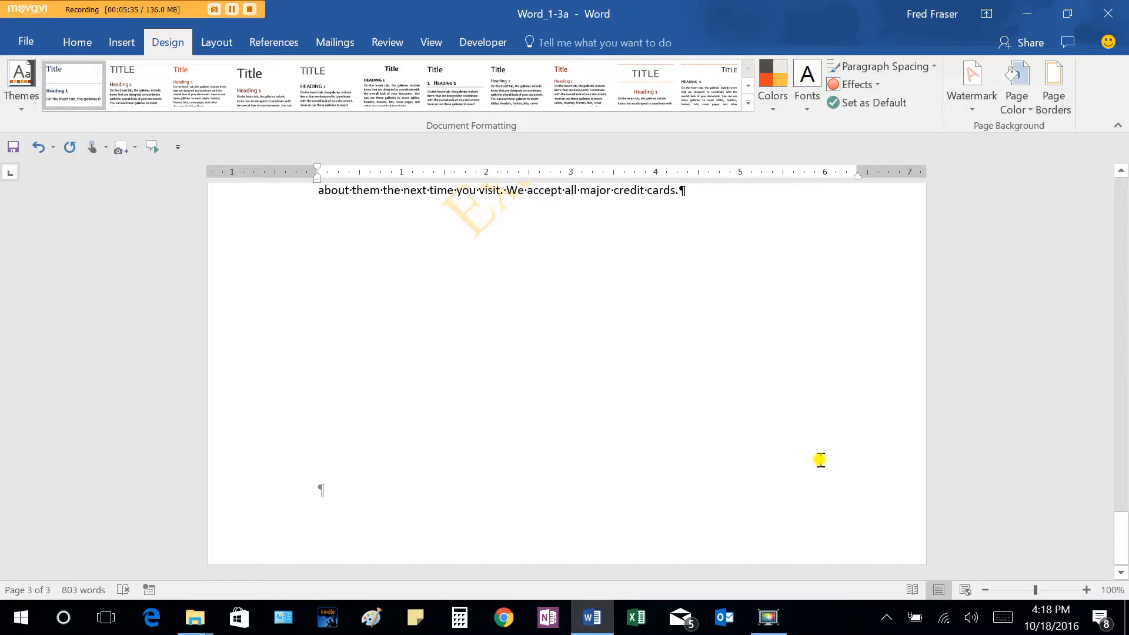
pyautogui.scroll(6, 819, 461)
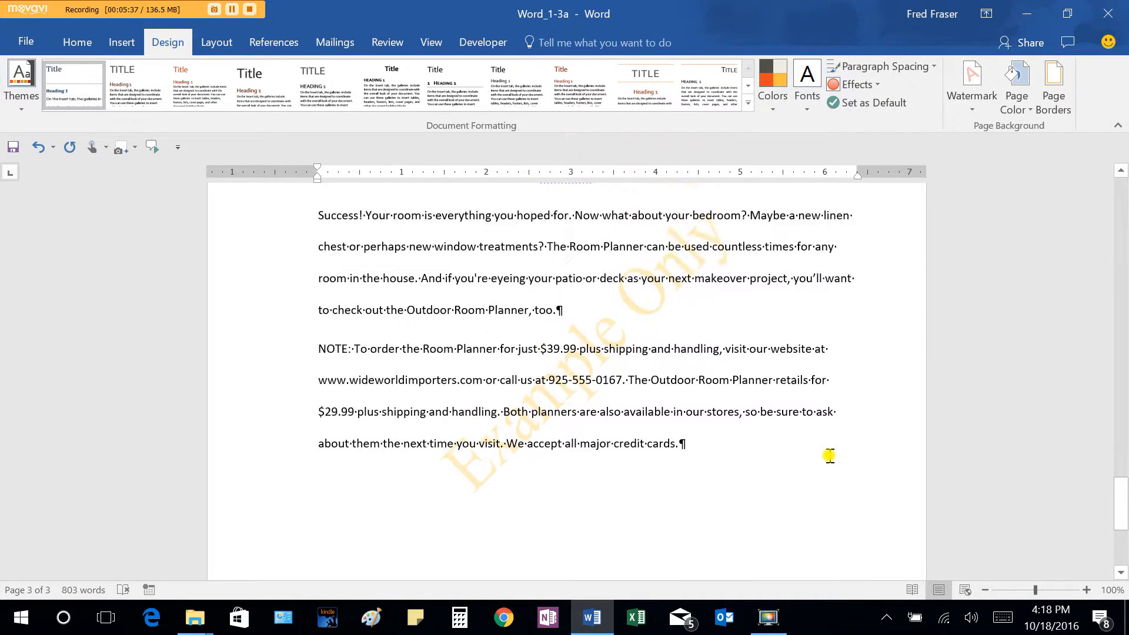
pyautogui.press('F12')
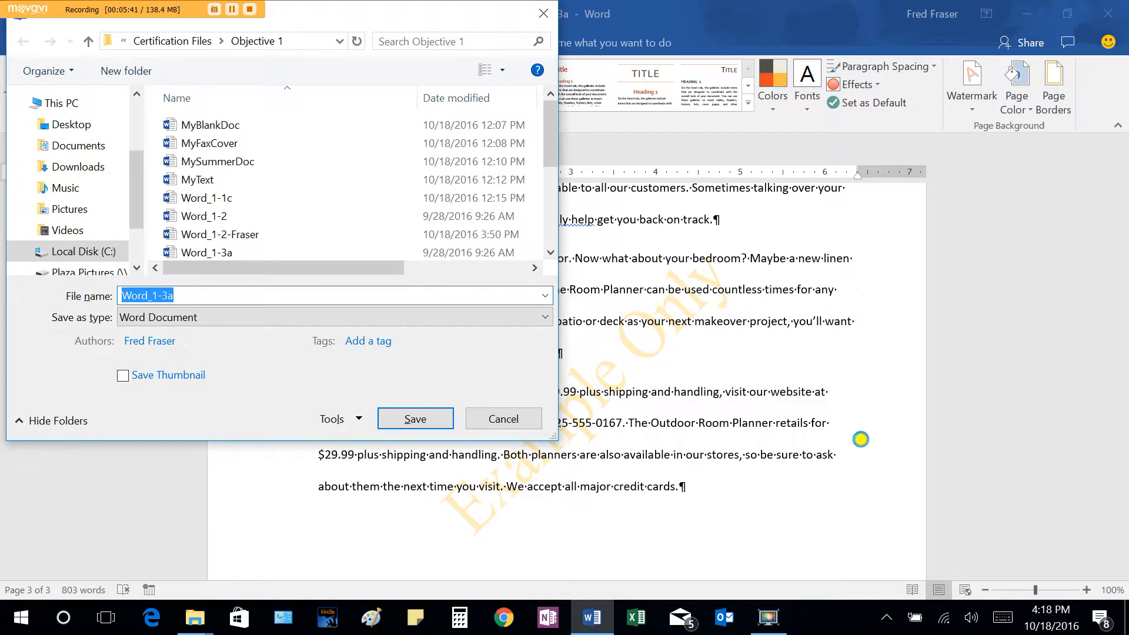
pyautogui.press('End')
pyautogui.write('-')
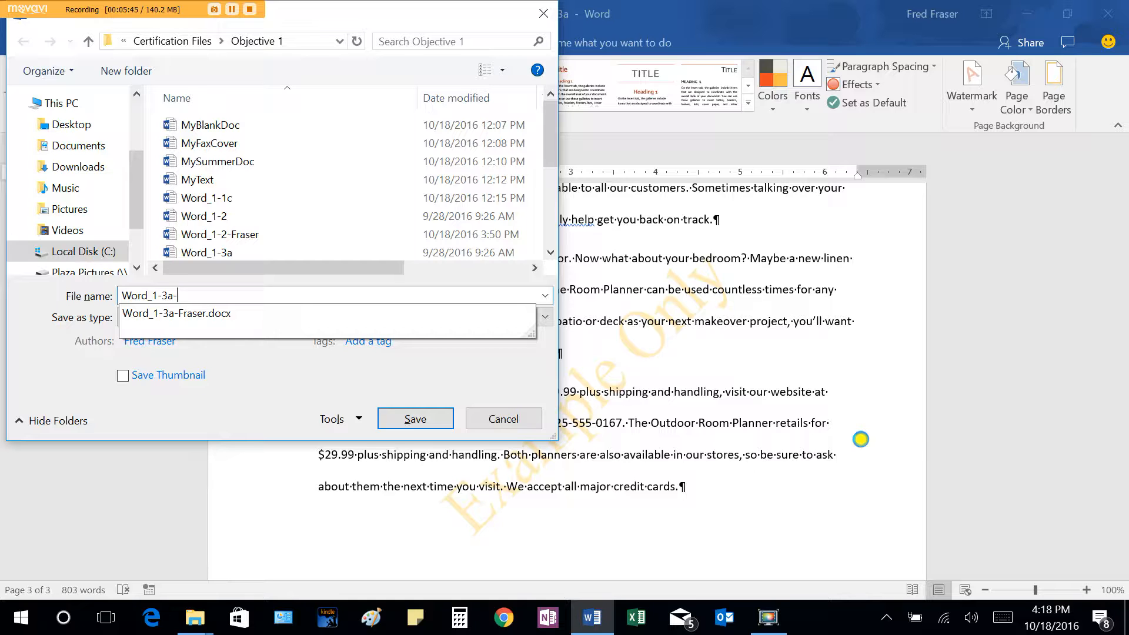
pyautogui.click(196, 313)
pyautogui.click(415, 418)
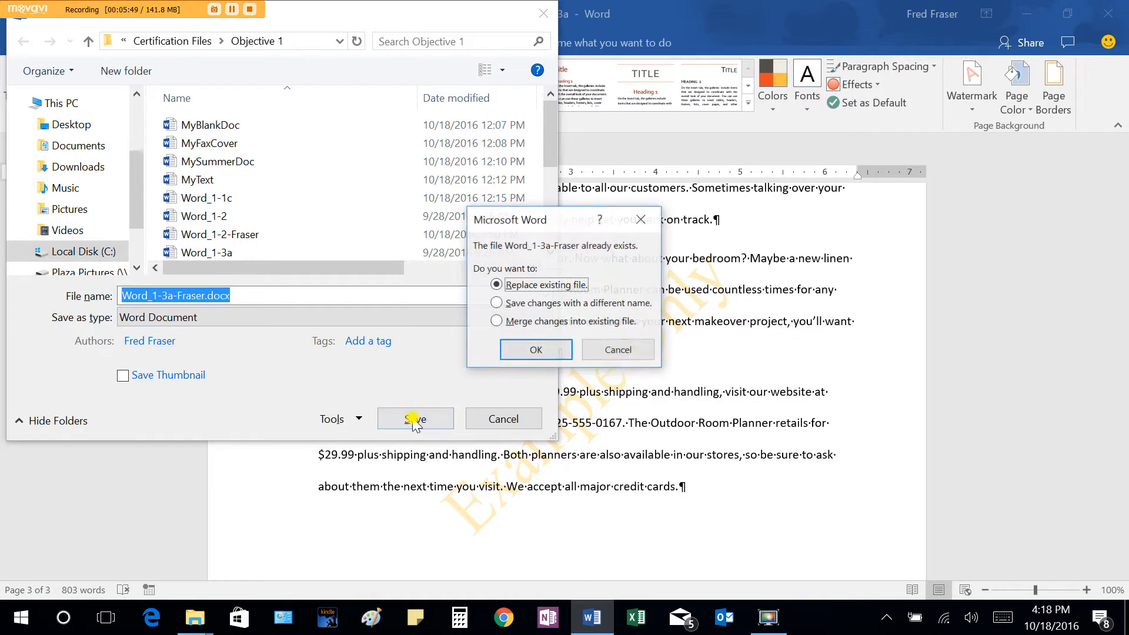
pyautogui.click(511, 349)
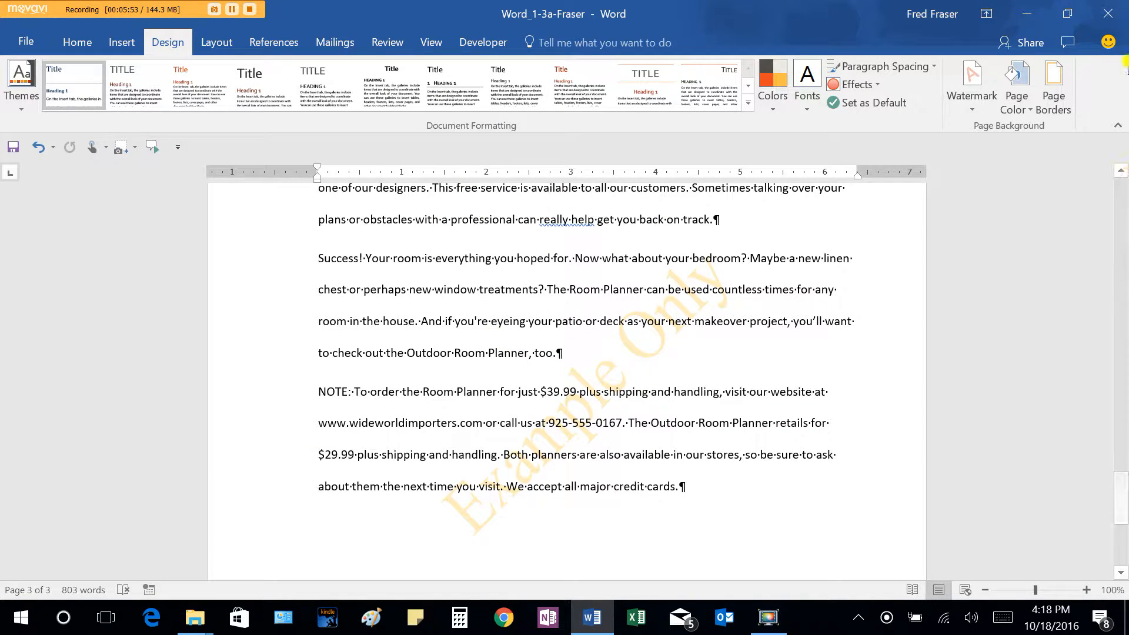
# Step: Close the finished document and delete the existing Word_1-3b copy that has the surname suffix from the Objective 1 folder
pyautogui.click(1108, 13)
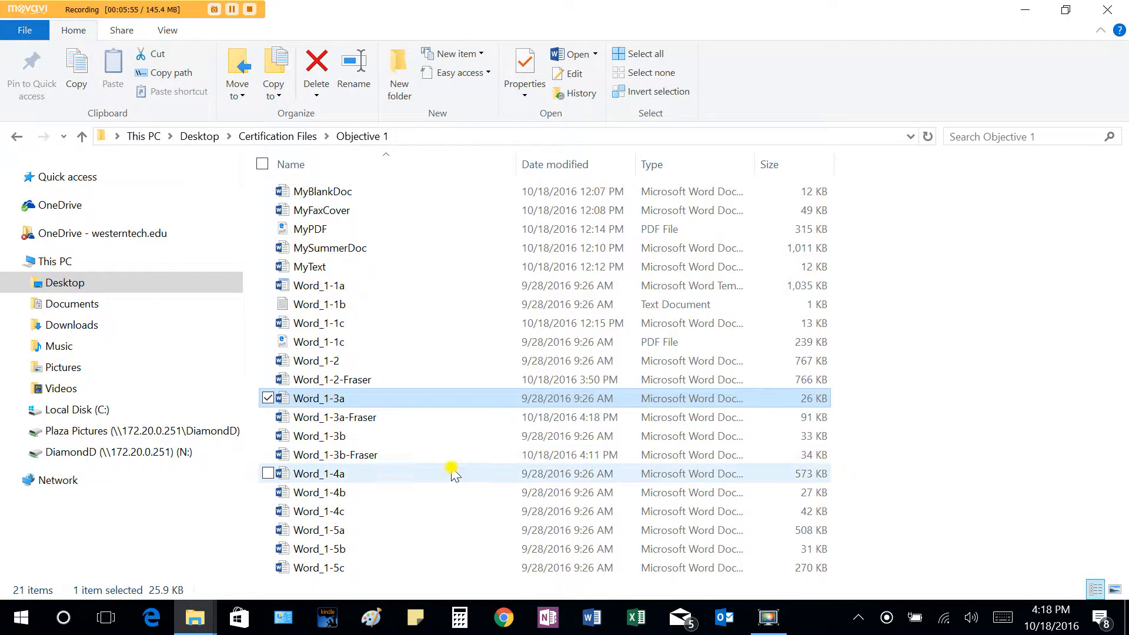
pyautogui.click(370, 456)
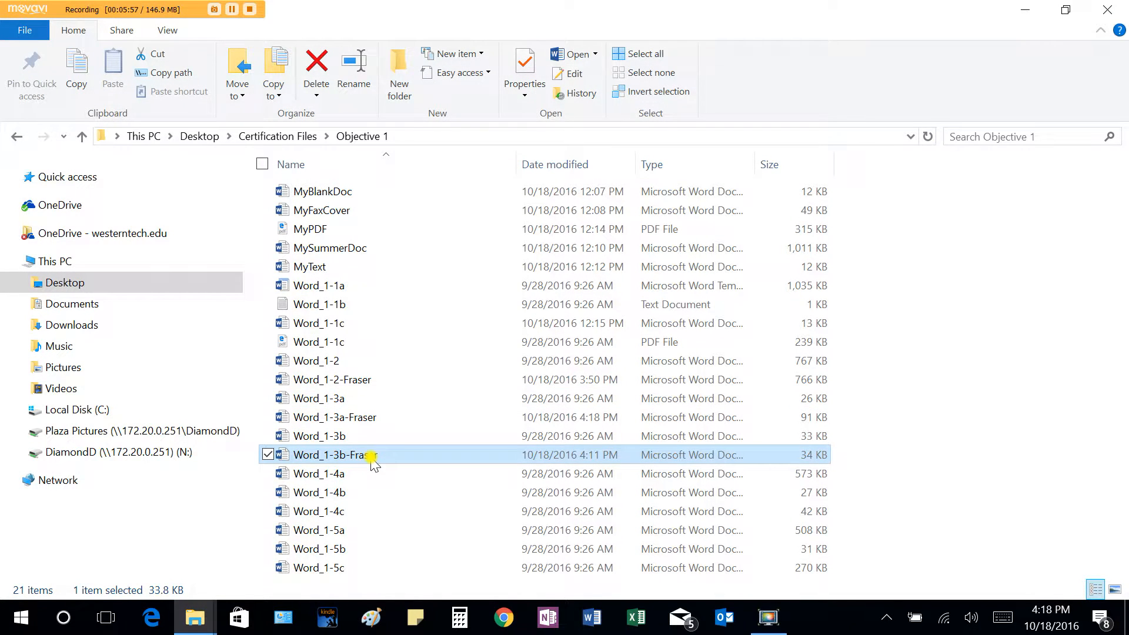
pyautogui.press('Delete')
# Step: Open Word_1-3b and save it under the same name followed by a hyphen and the author's surname
pyautogui.click(370, 438)
pyautogui.doubleClick(370, 438)
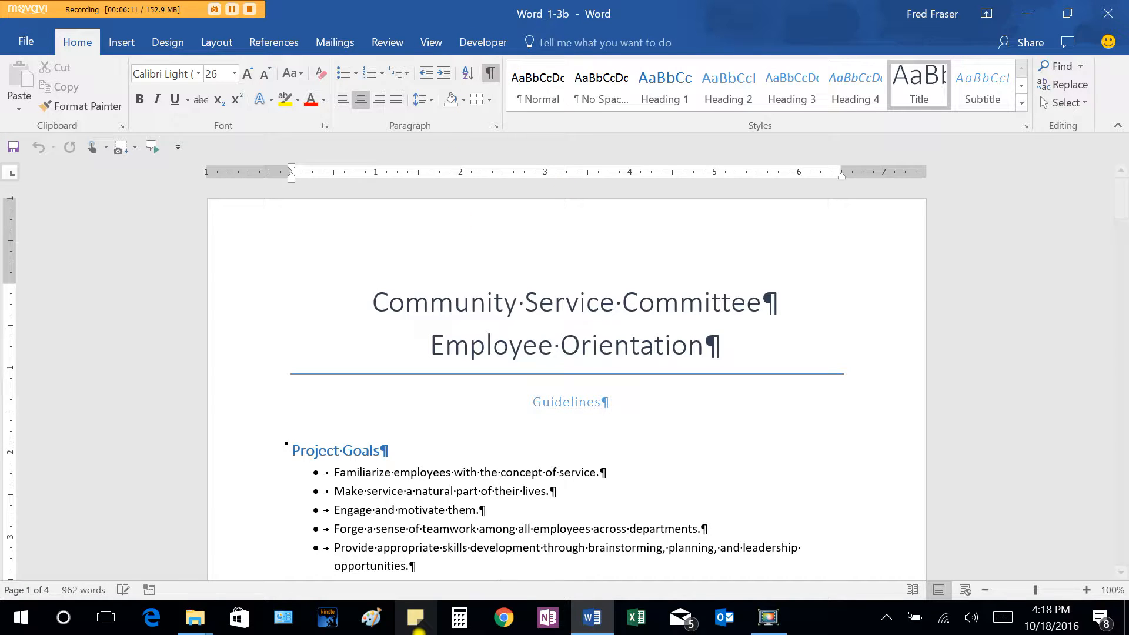
pyautogui.press('F12')
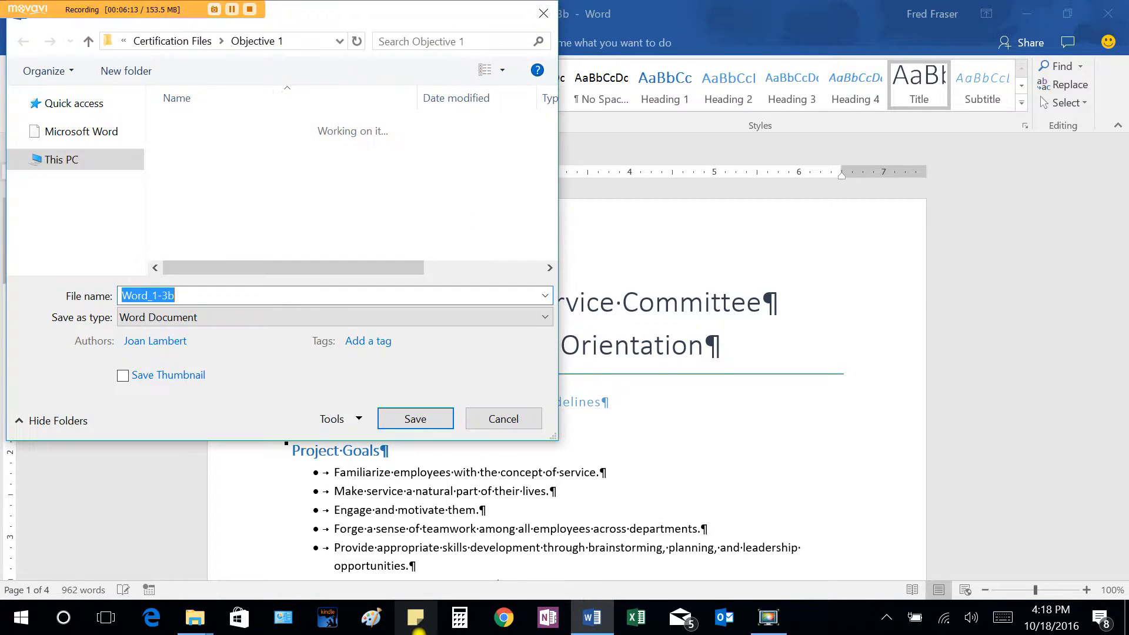
pyautogui.press('End')
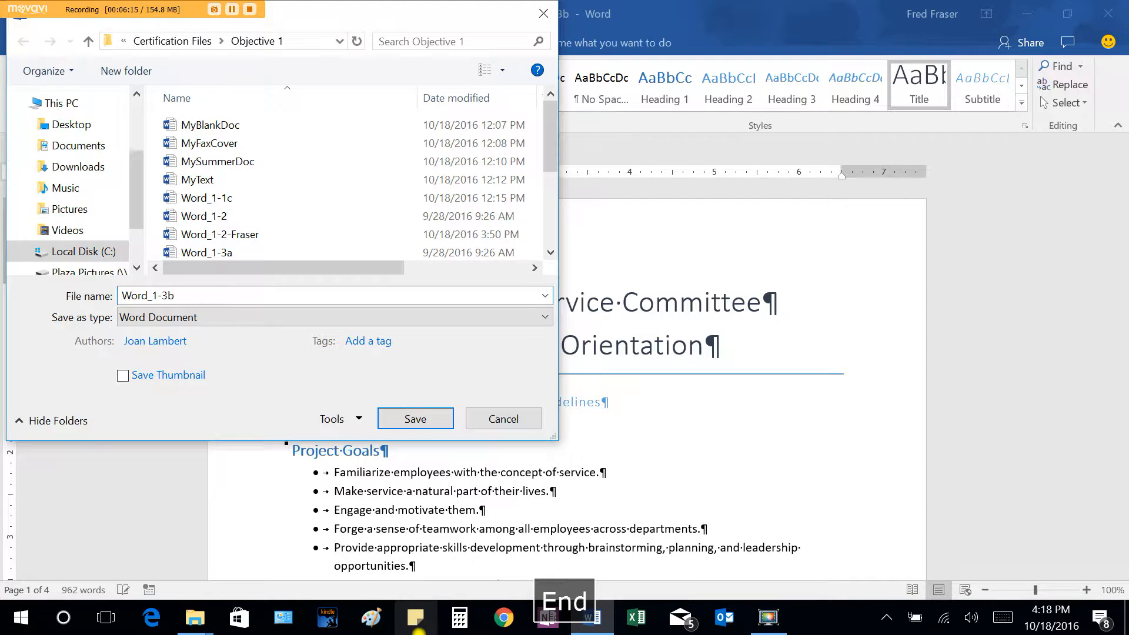
pyautogui.write('-Fraser')
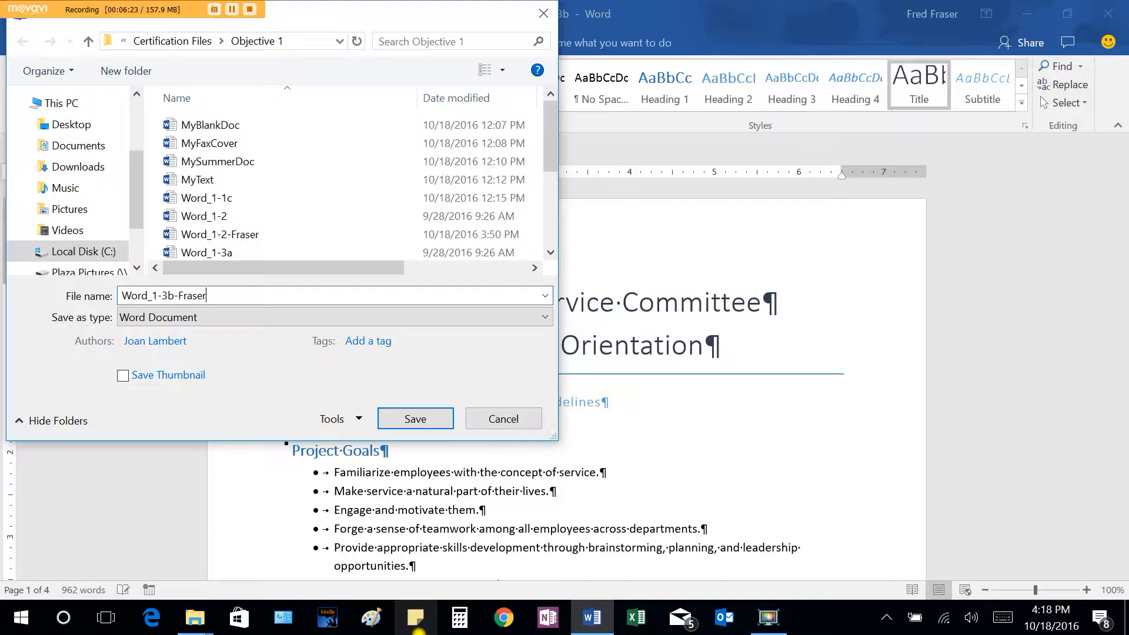
pyautogui.click(438, 414)
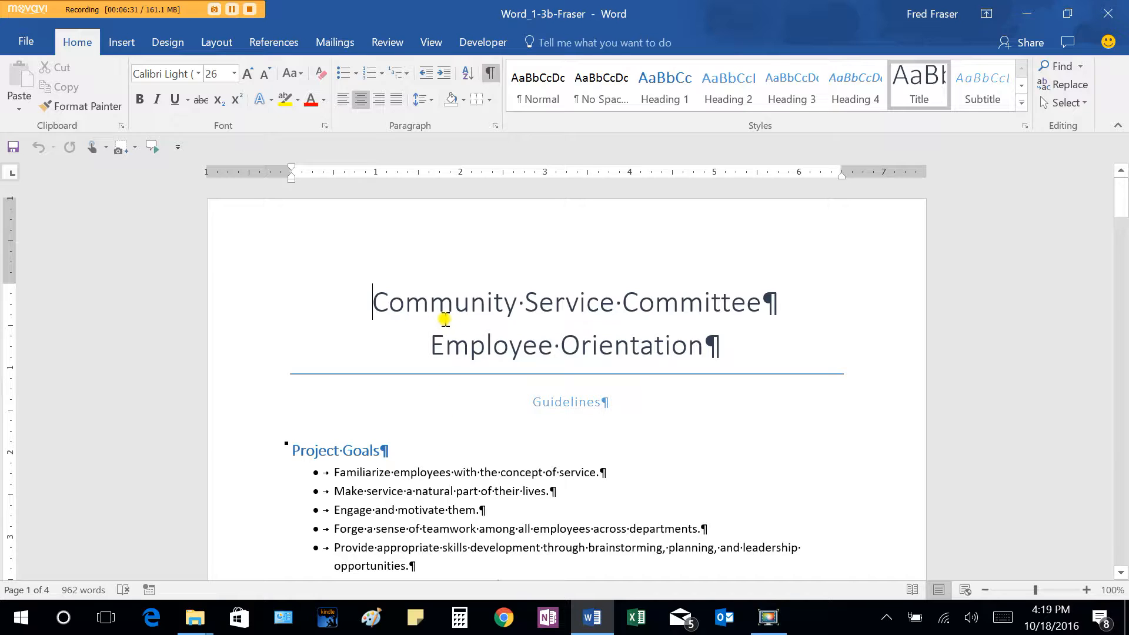
# Step: Apply the eighth built-in style set, the one with a blue title and blue headings, to the document
pyautogui.click(170, 44)
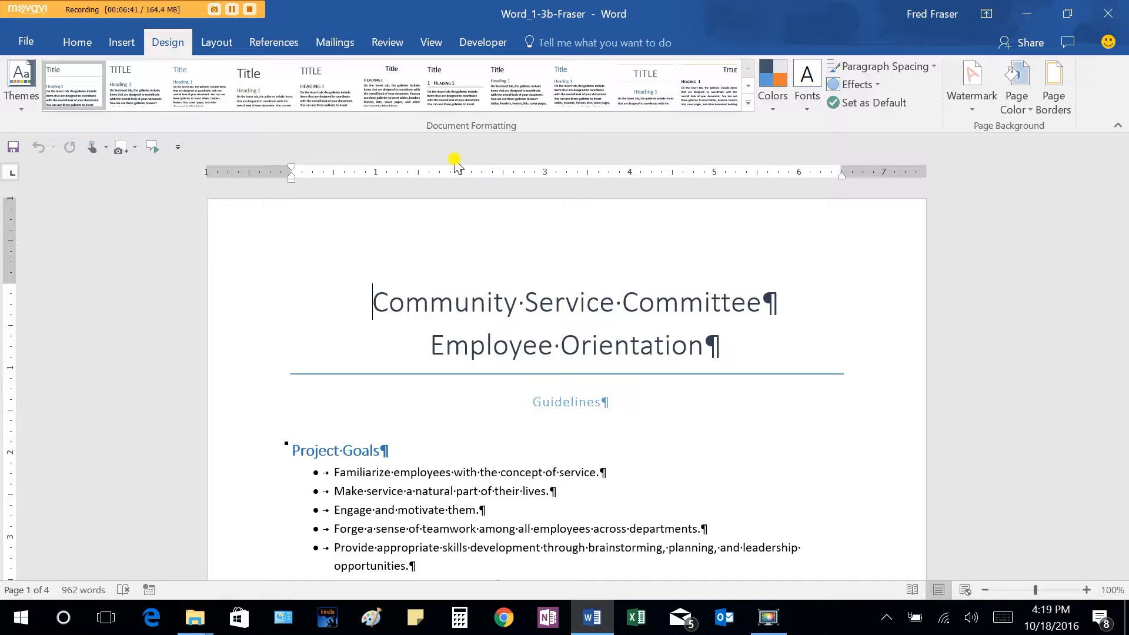
pyautogui.click(748, 103)
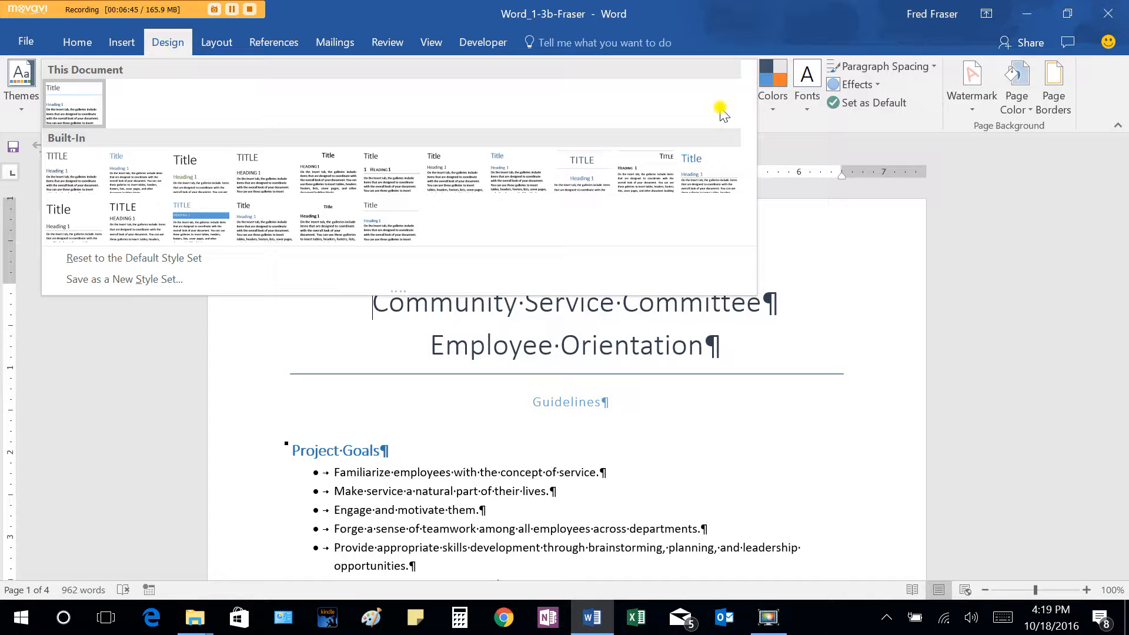
pyautogui.click(749, 72)
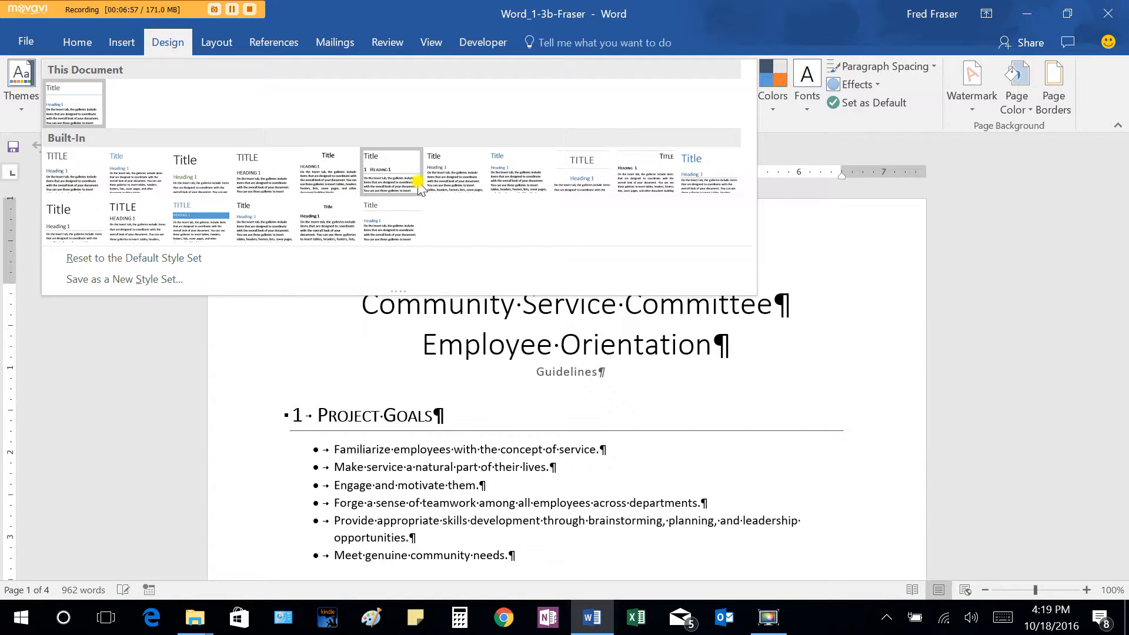
pyautogui.click(504, 184)
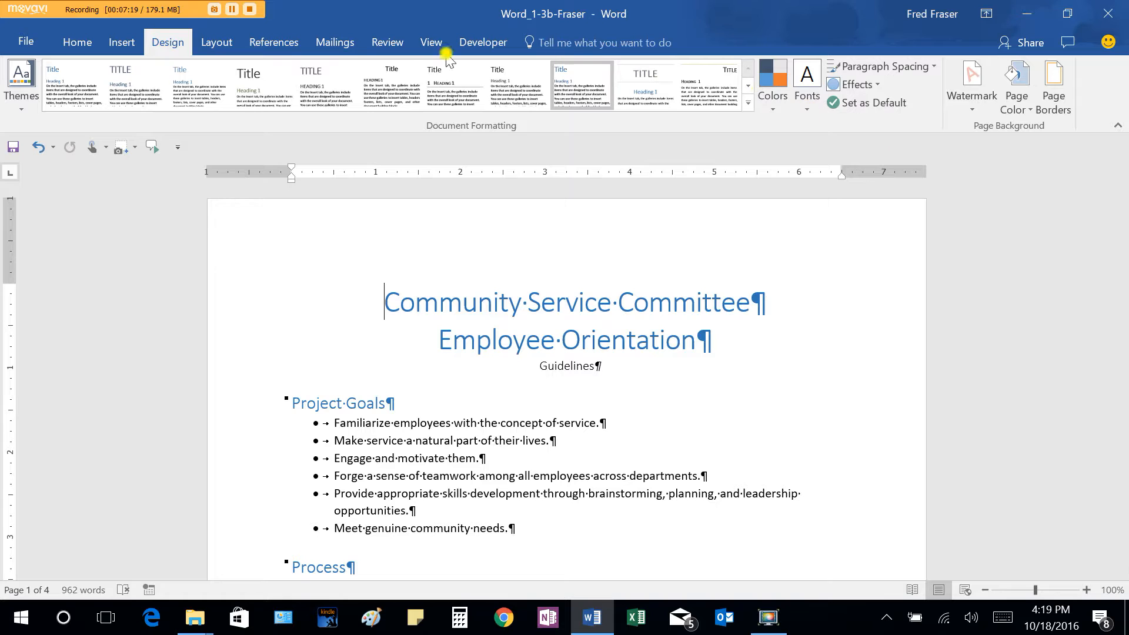
# Step: Insert a plain page number in the page margins with the Border, Right design
pyautogui.click(133, 46)
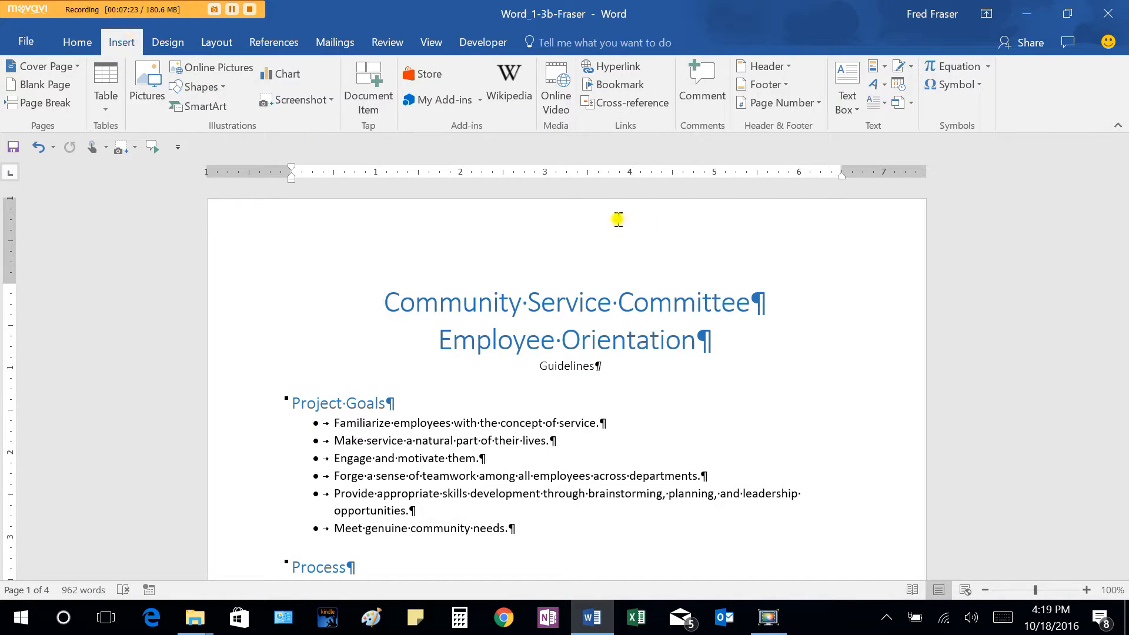
pyautogui.click(818, 105)
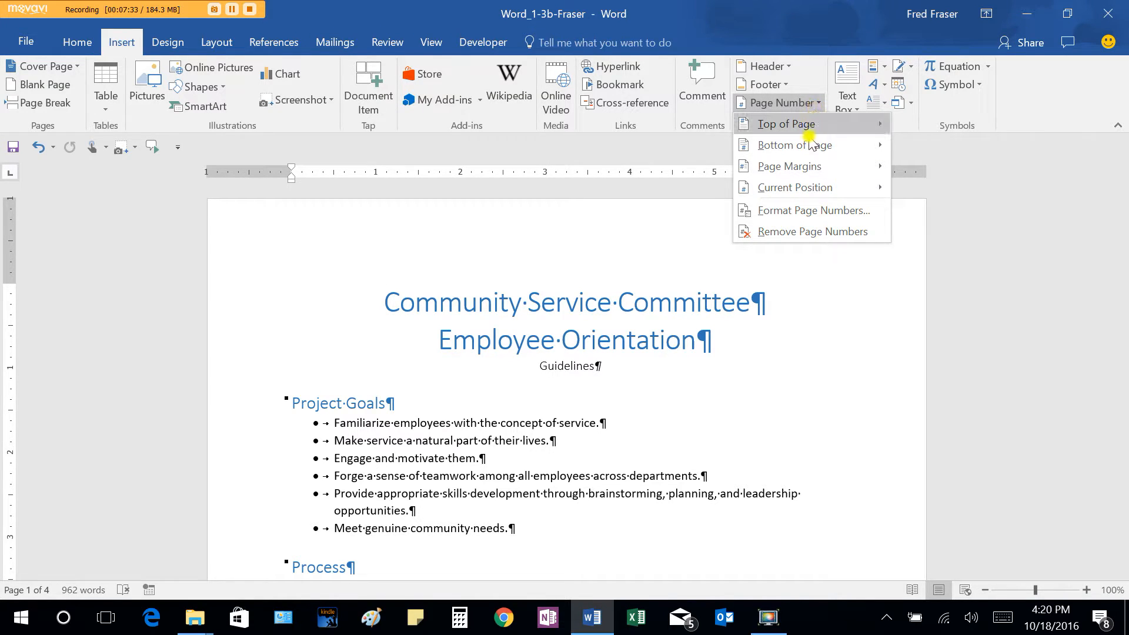
pyautogui.moveTo(819, 166)
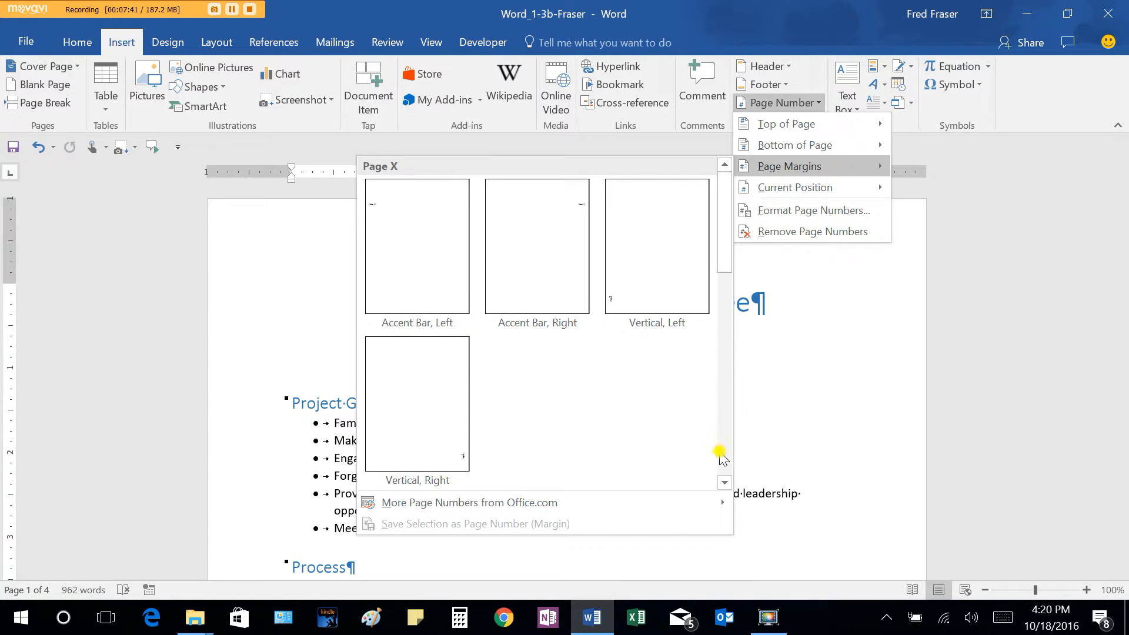
pyautogui.click(724, 483)
pyautogui.click(724, 482)
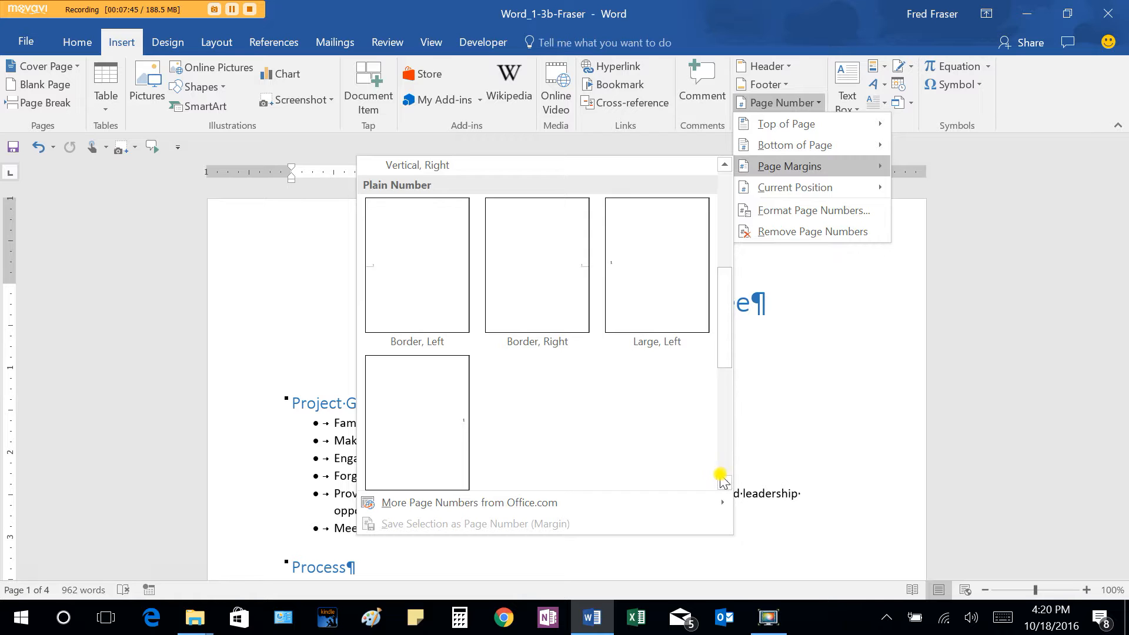
pyautogui.click(528, 289)
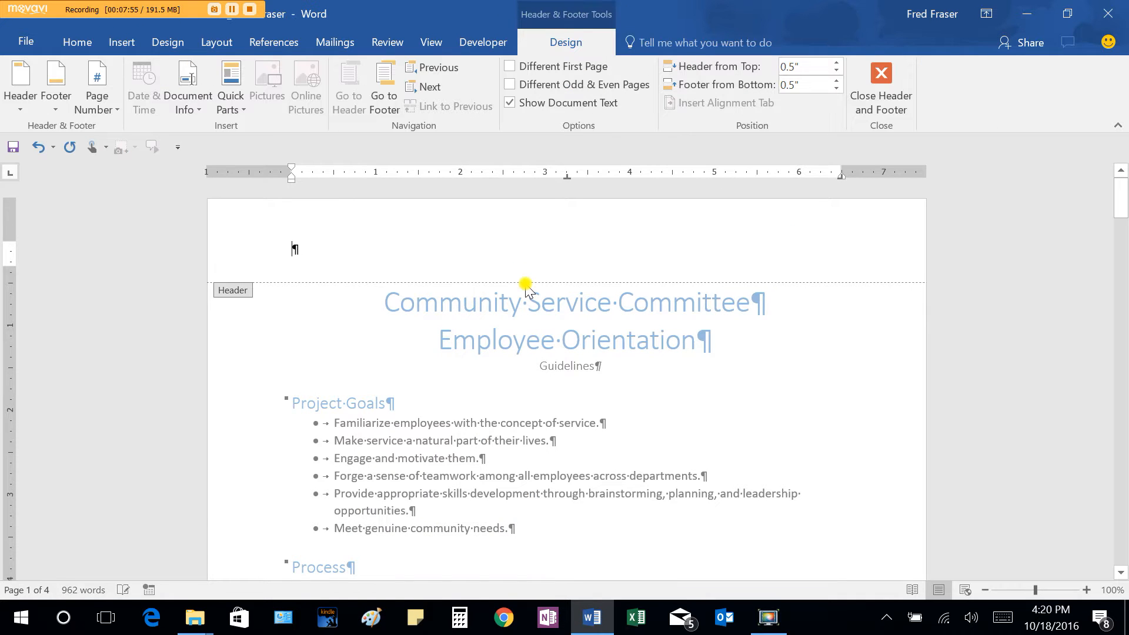
pyautogui.scroll(-5, 814, 361)
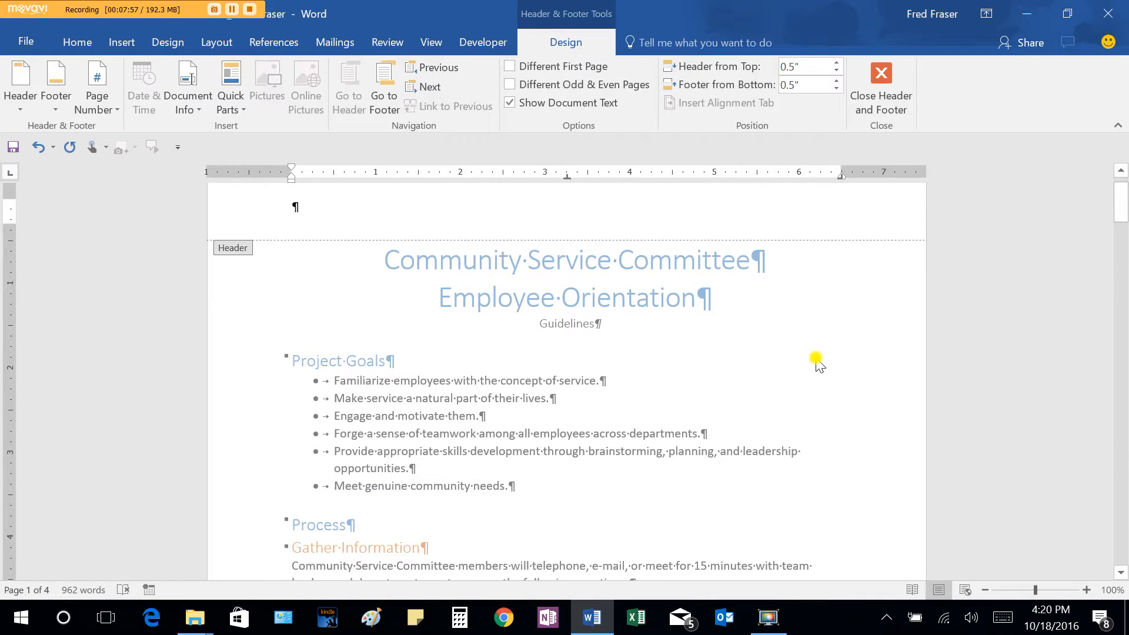
pyautogui.scroll(-5, 823, 358)
pyautogui.scroll(4, 819, 357)
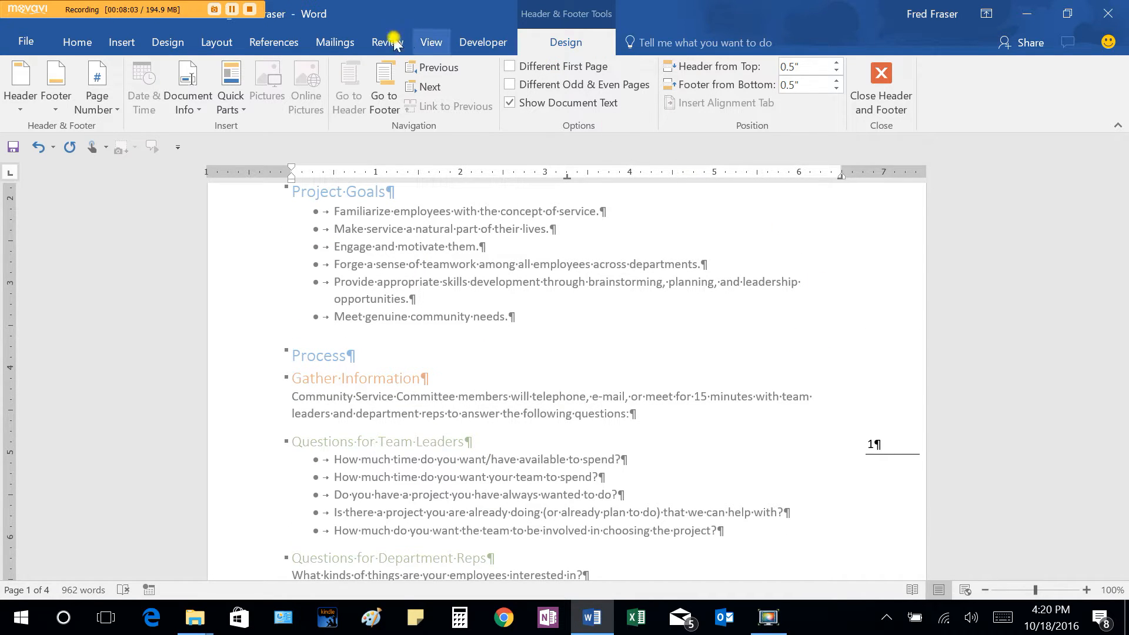
# Step: Insert a page number in the page margins with the Circle, Right design from the With Shapes group
pyautogui.click(125, 43)
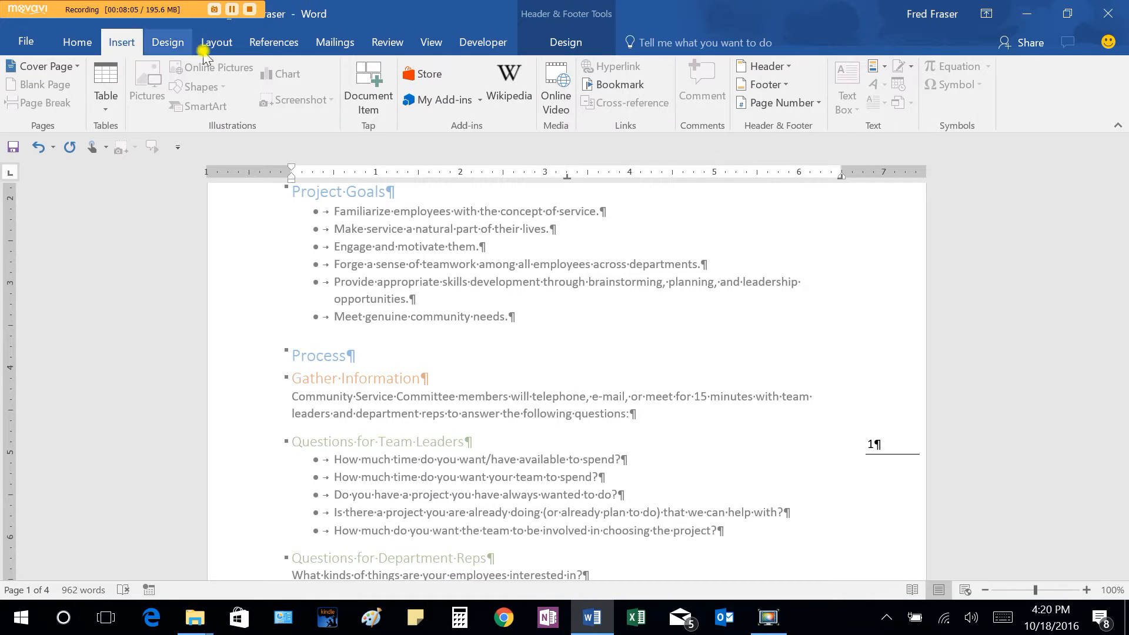
pyautogui.click(818, 104)
pyautogui.moveTo(826, 168)
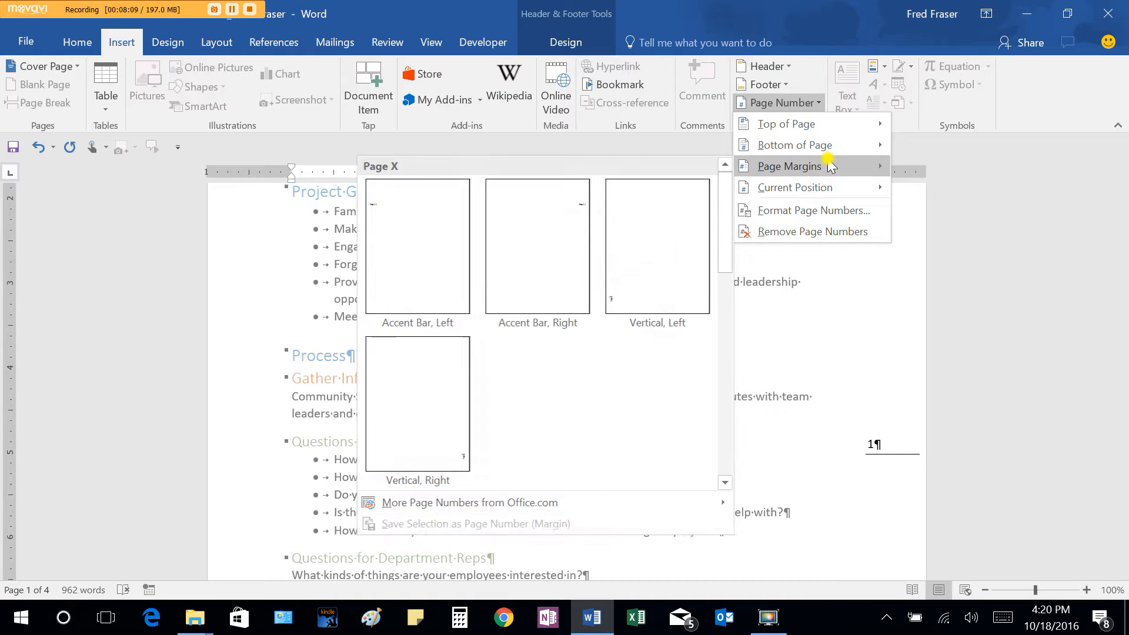
pyautogui.click(722, 483)
pyautogui.click(723, 483)
pyautogui.click(722, 483)
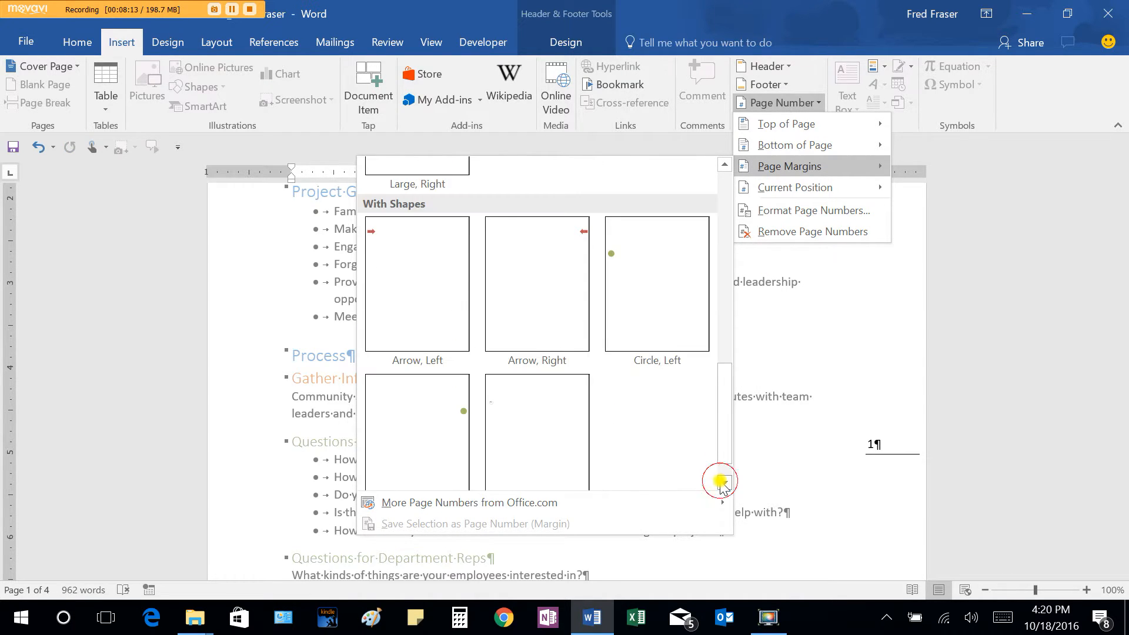
pyautogui.click(723, 483)
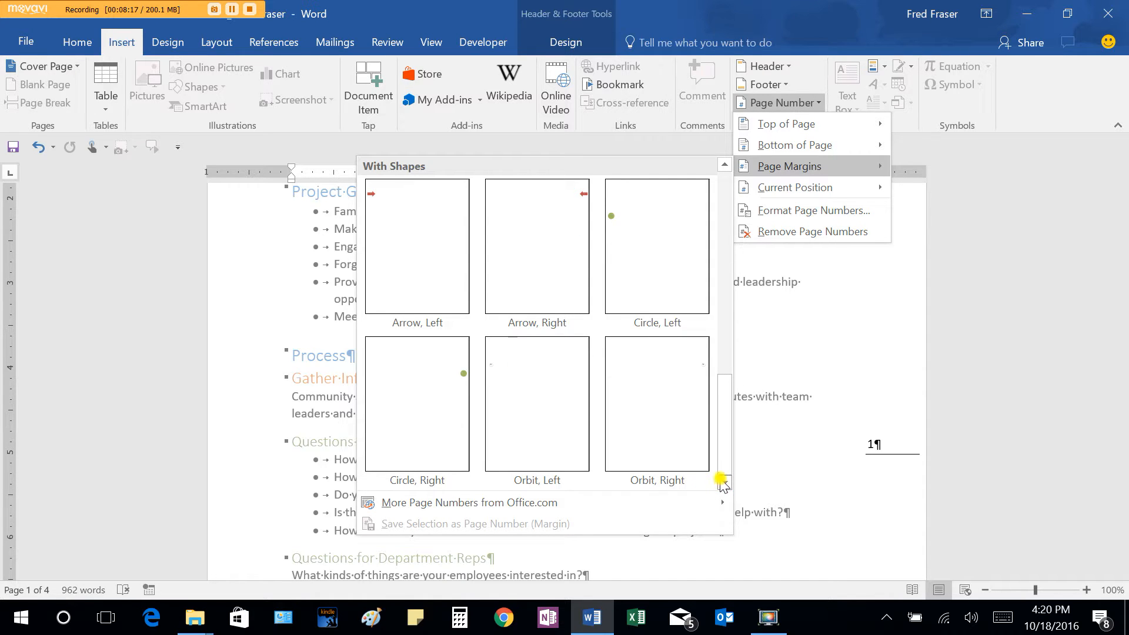
pyautogui.click(400, 400)
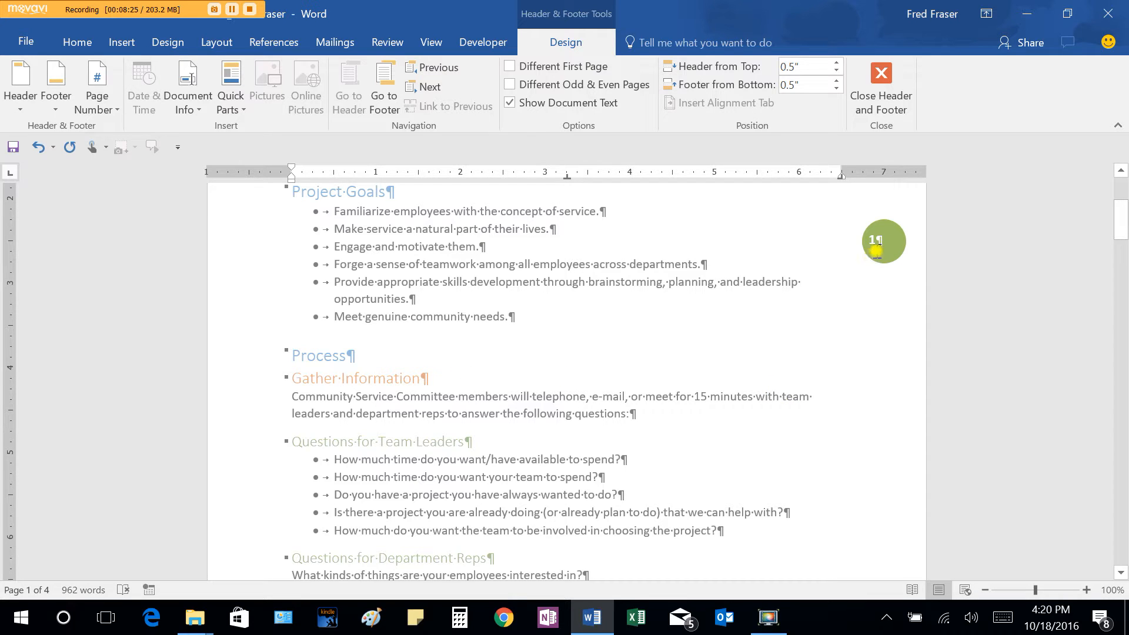
# Step: Set the page number format to uppercase Roman numerals (I, II, III) and close header and footer editing
pyautogui.click(876, 242)
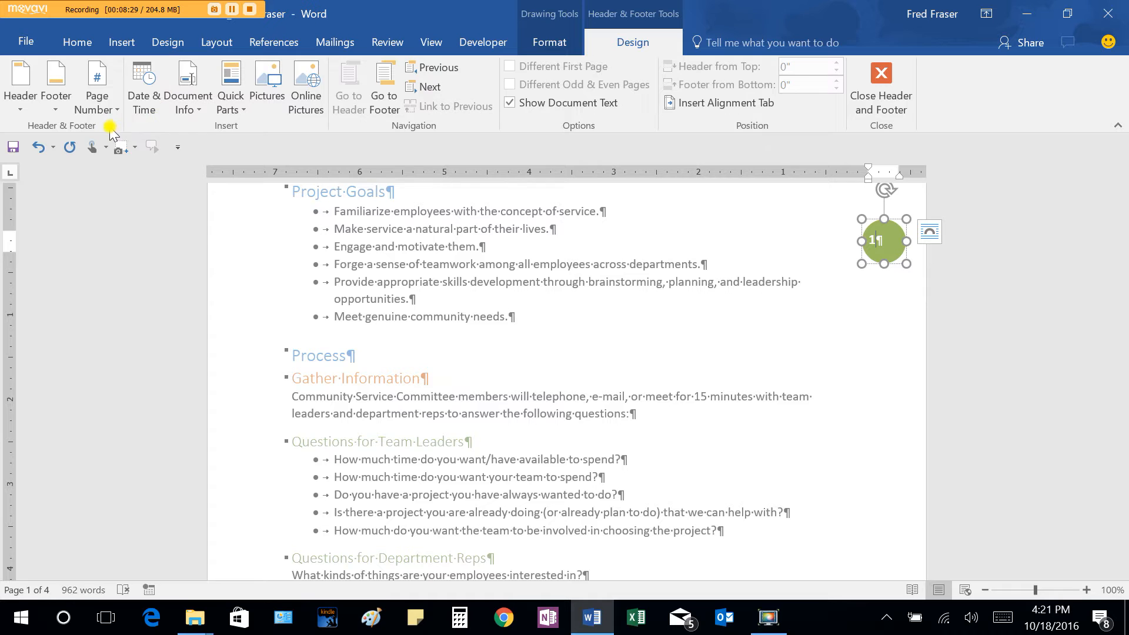
pyautogui.click(103, 109)
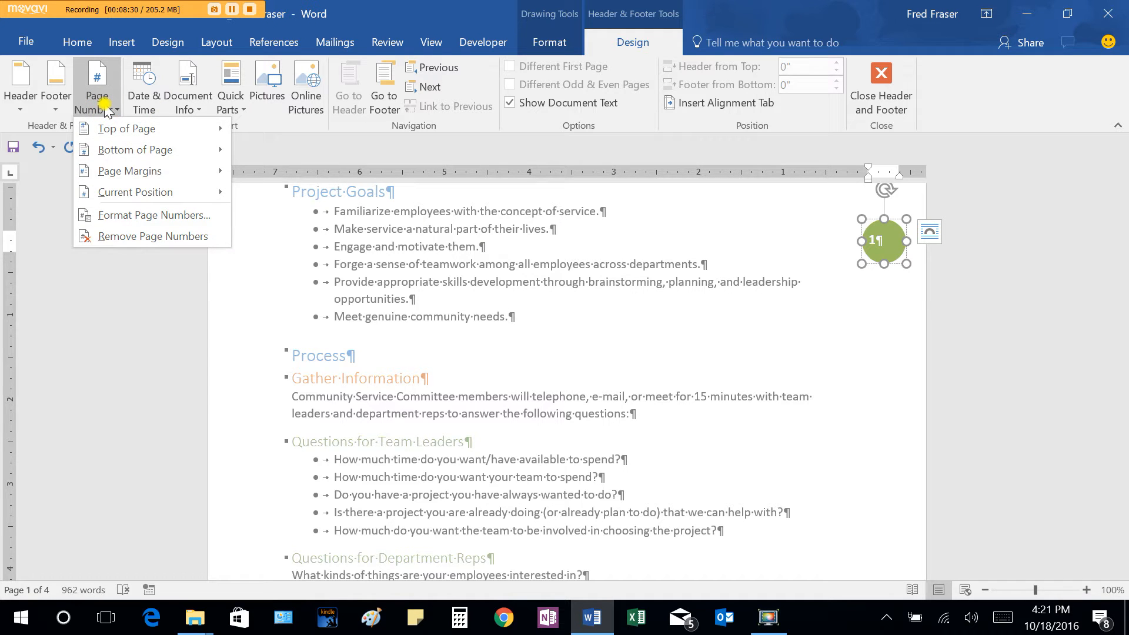
pyautogui.click(144, 215)
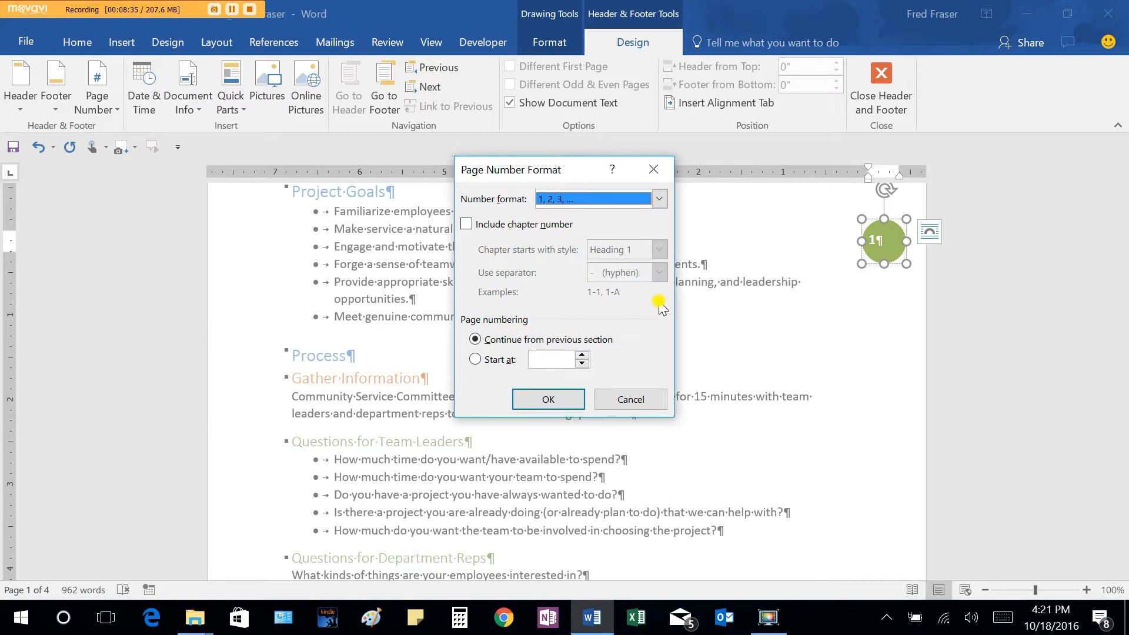
pyautogui.click(660, 200)
pyautogui.click(660, 263)
pyautogui.click(601, 265)
pyautogui.click(533, 398)
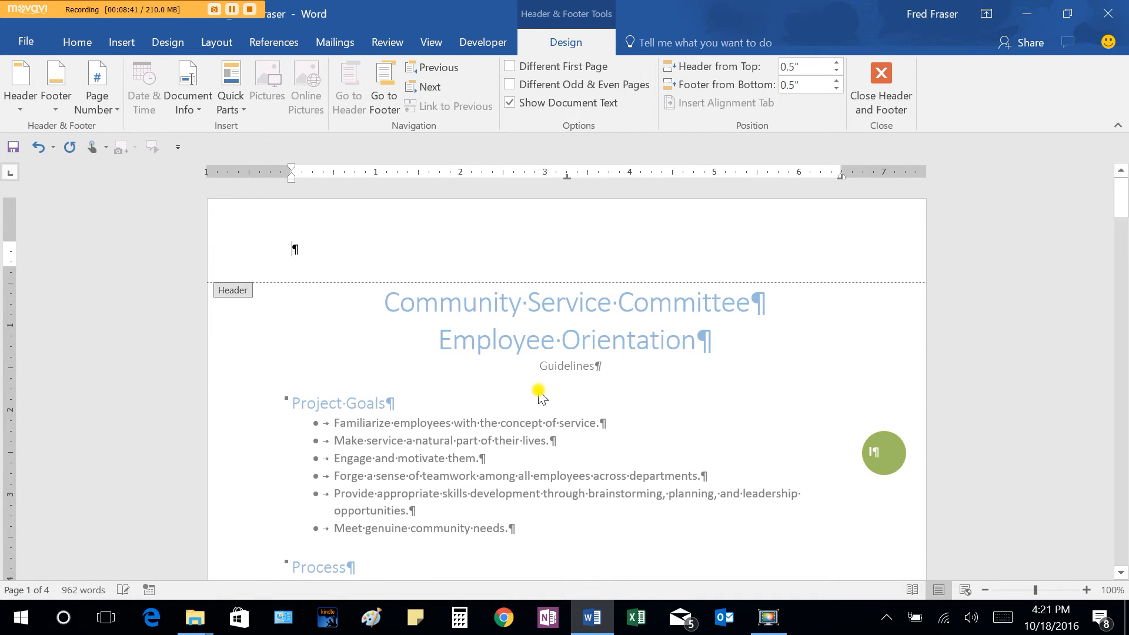
pyautogui.click(885, 93)
# Step: Review the circled margin page numbers on the document's successive pages
pyautogui.scroll(-3, 851, 372)
pyautogui.scroll(-15, 851, 369)
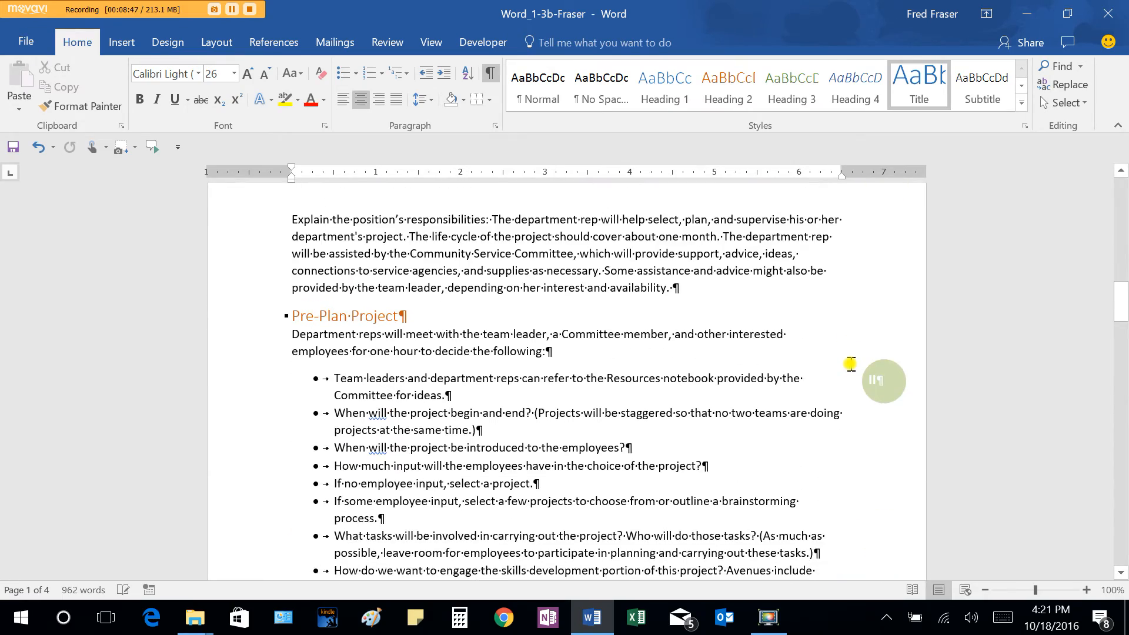
pyautogui.scroll(-17, 851, 365)
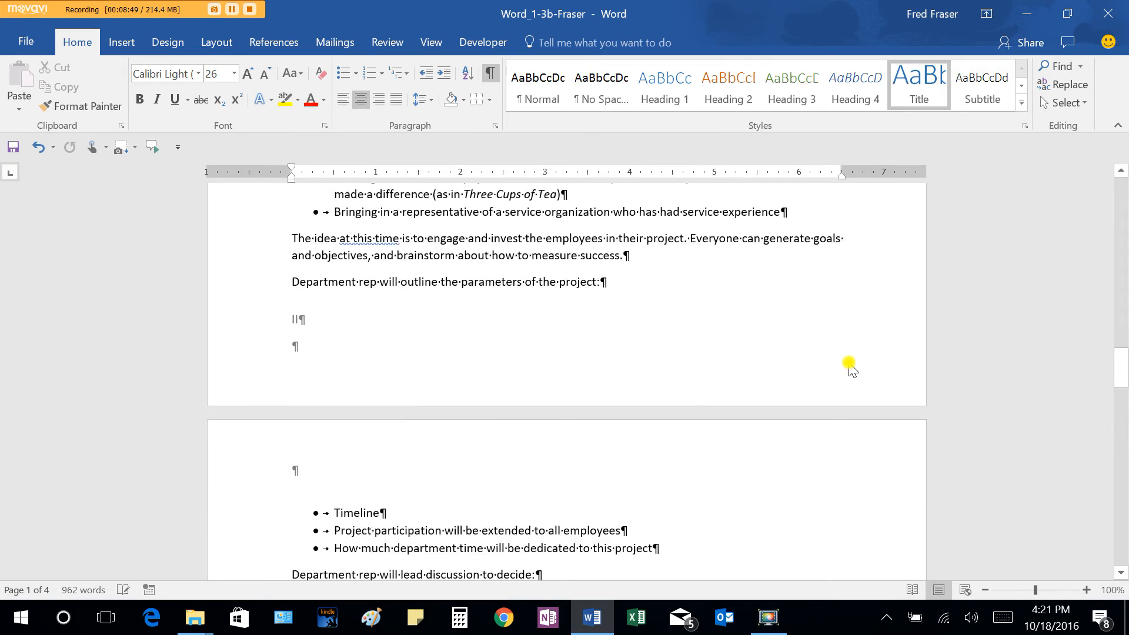
pyautogui.scroll(-8, 850, 364)
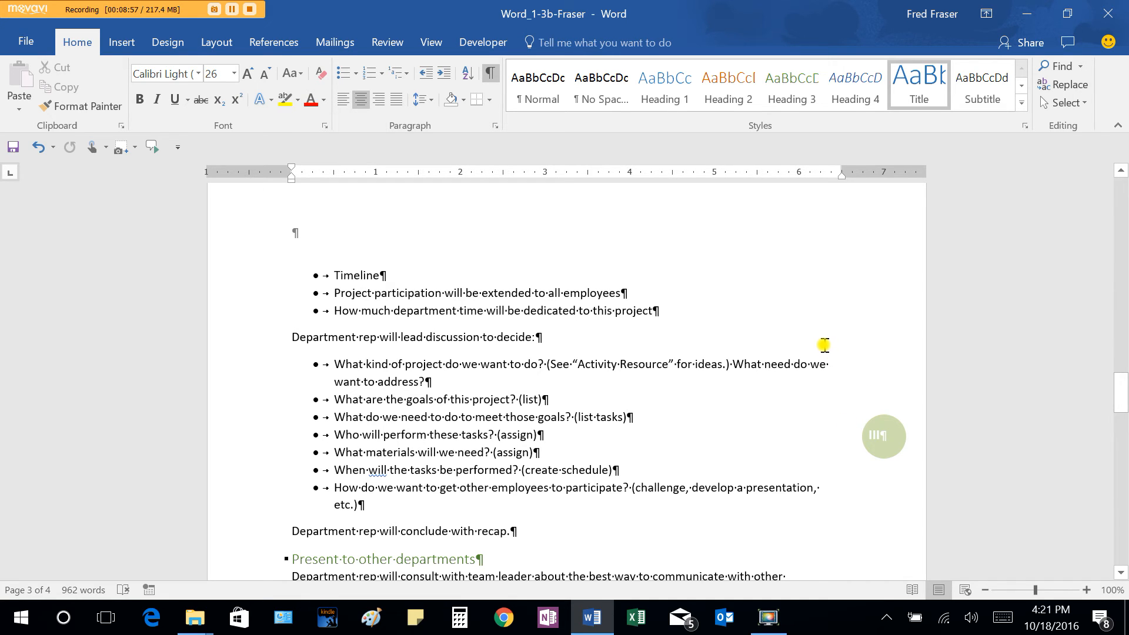
pyautogui.scroll(-10, 822, 342)
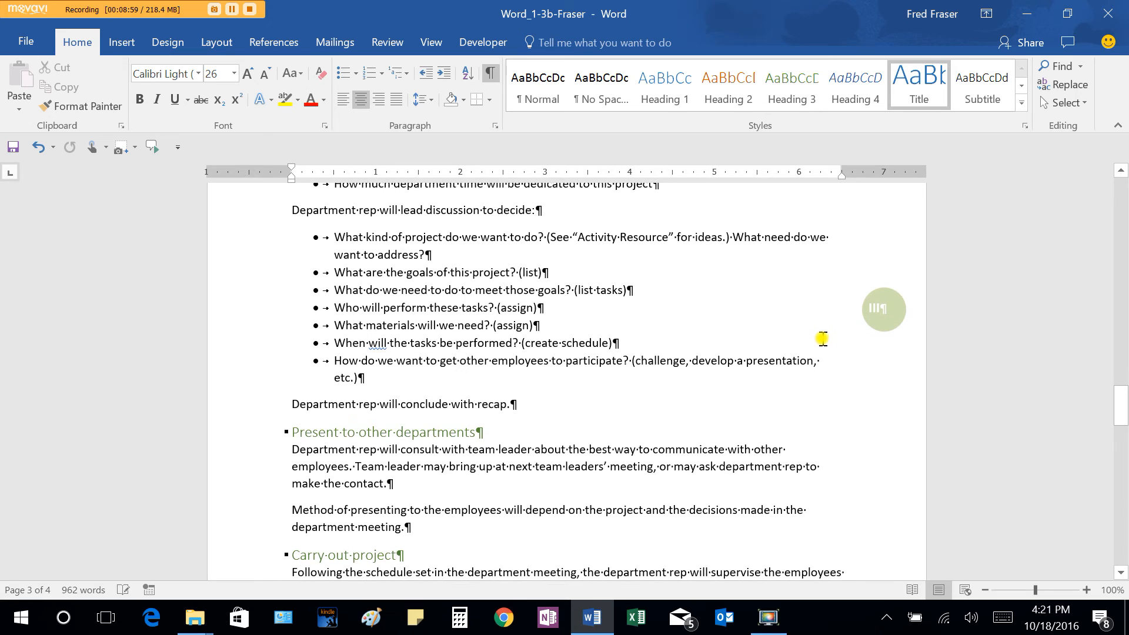
pyautogui.scroll(-8, 819, 338)
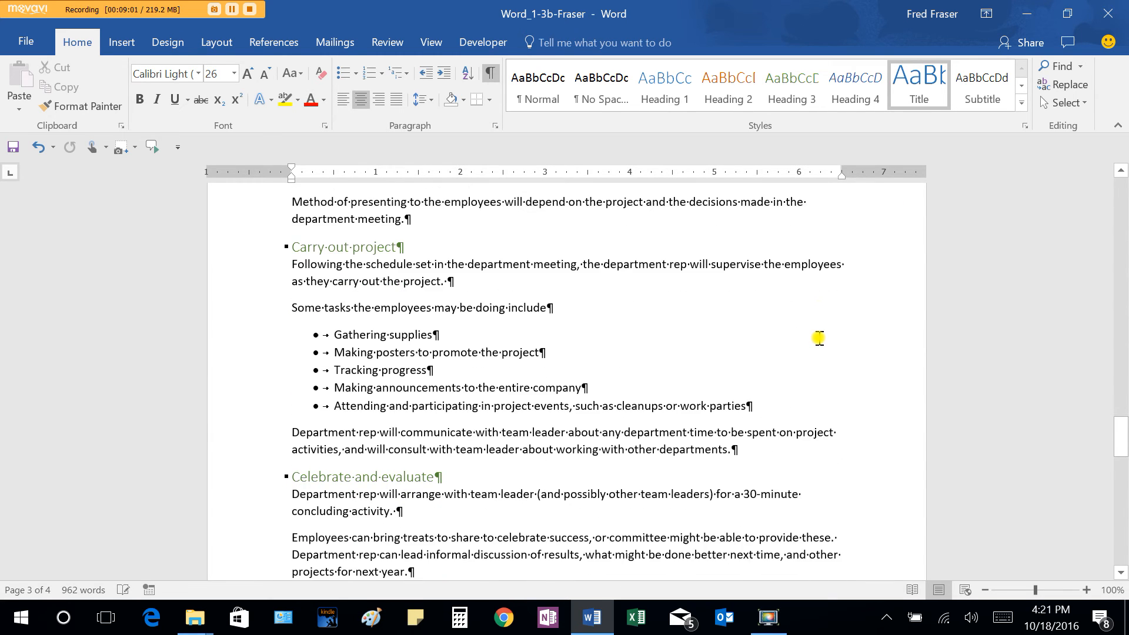